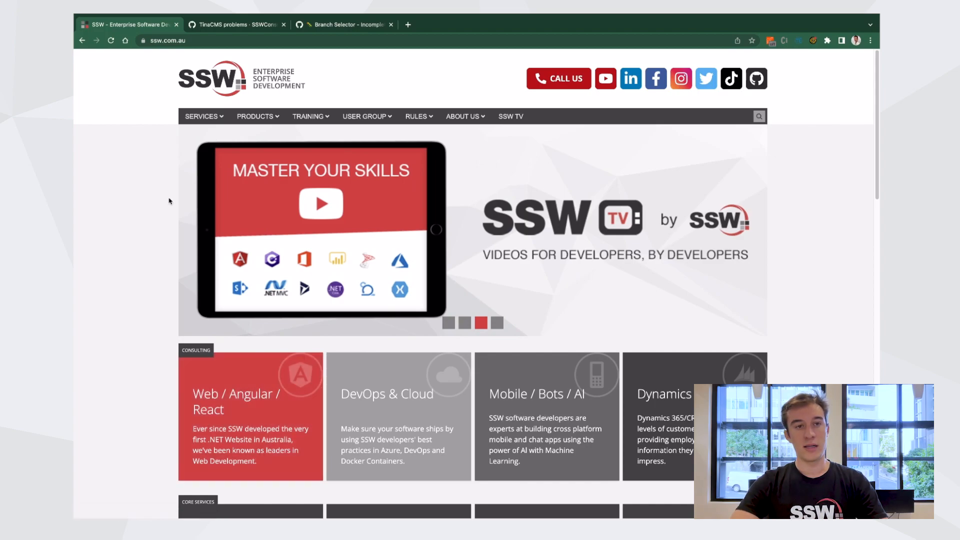
Open the website's admin editor at ssw.com.au/admin
{"action": "left_click", "coordinate": [210, 41]}
{"action": "type", "text": "https://www.ssw.com.au/"}
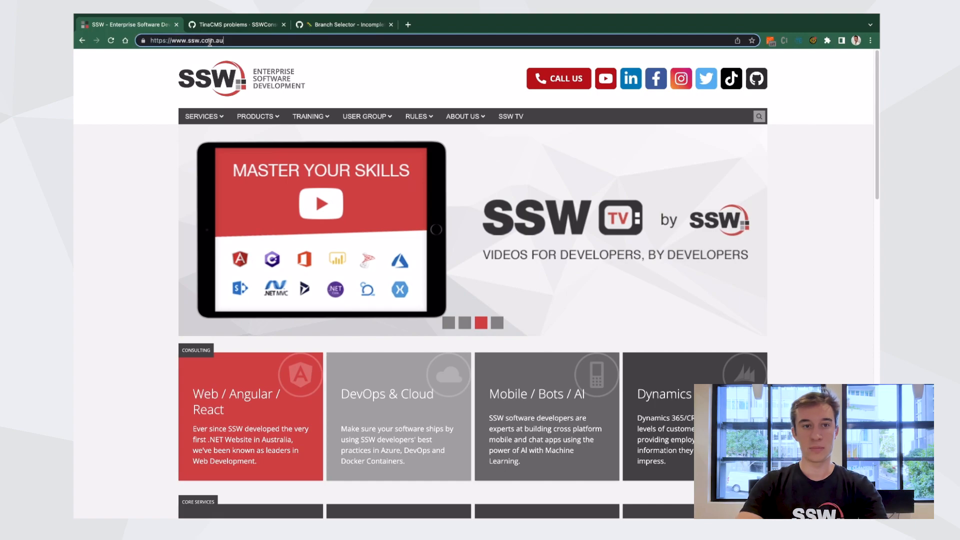
{"action": "type", "text": "admin"}
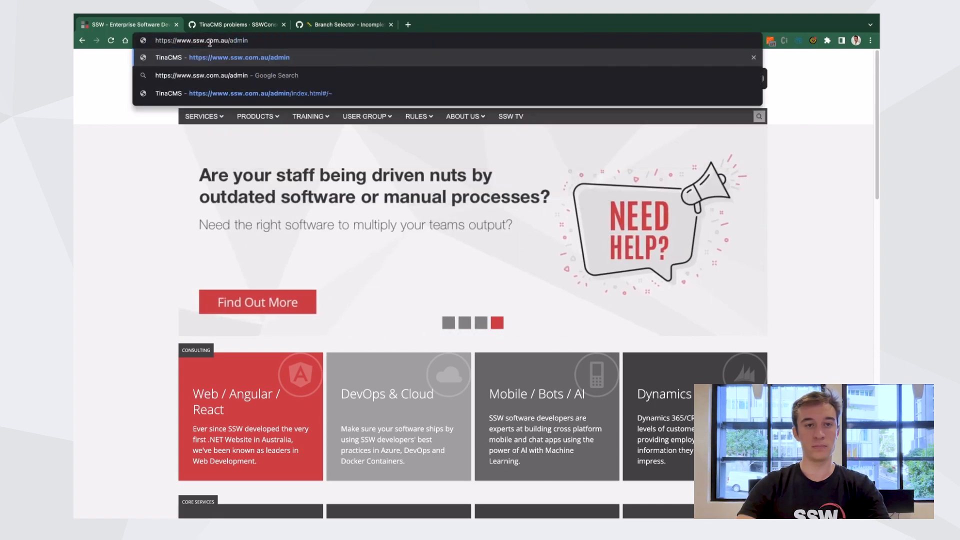
{"action": "key", "text": "Return"}
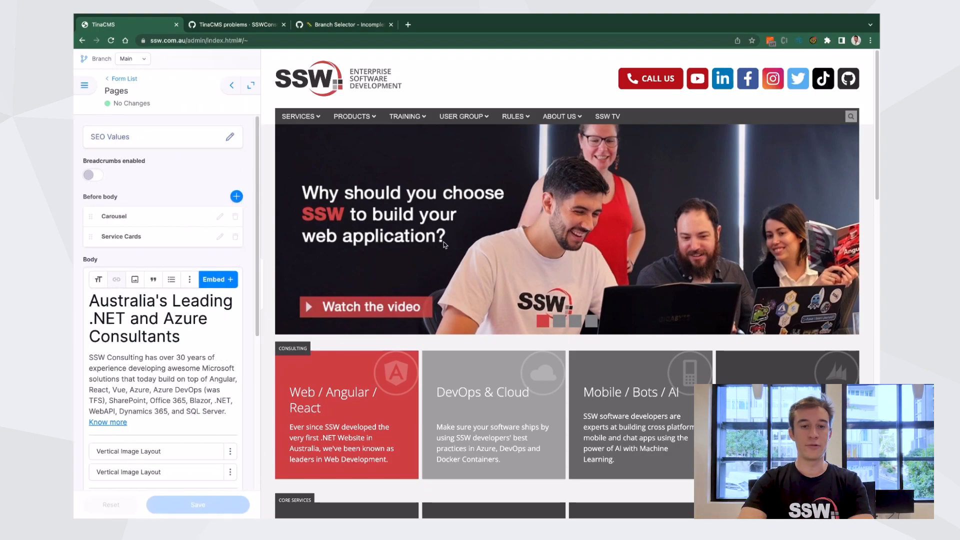
Try replacing 'Leading' in the body heading with '#1', then undo the edit
{"action": "scroll", "coordinate": [443, 241], "scroll_direction": "down", "scroll_amount": 5}
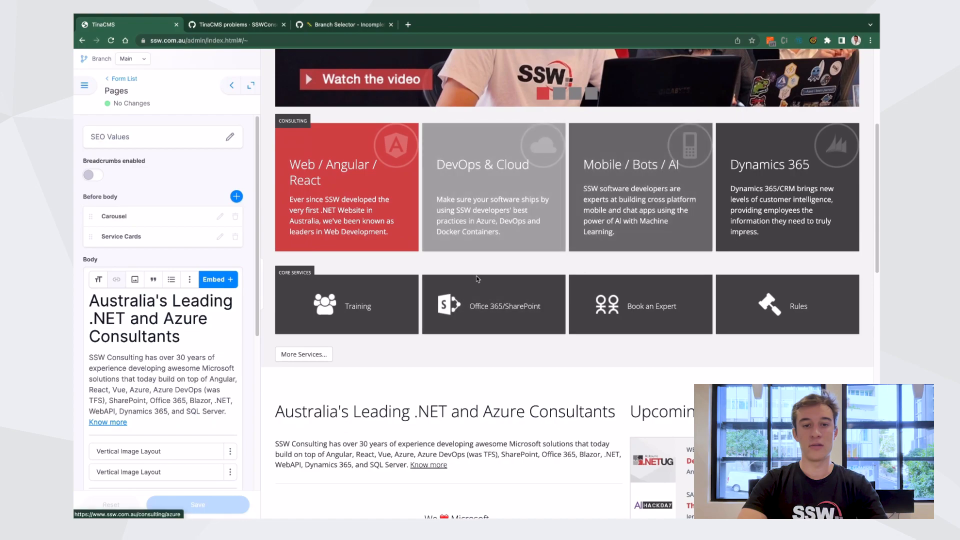
{"action": "scroll", "coordinate": [419, 333], "scroll_direction": "down", "scroll_amount": 2}
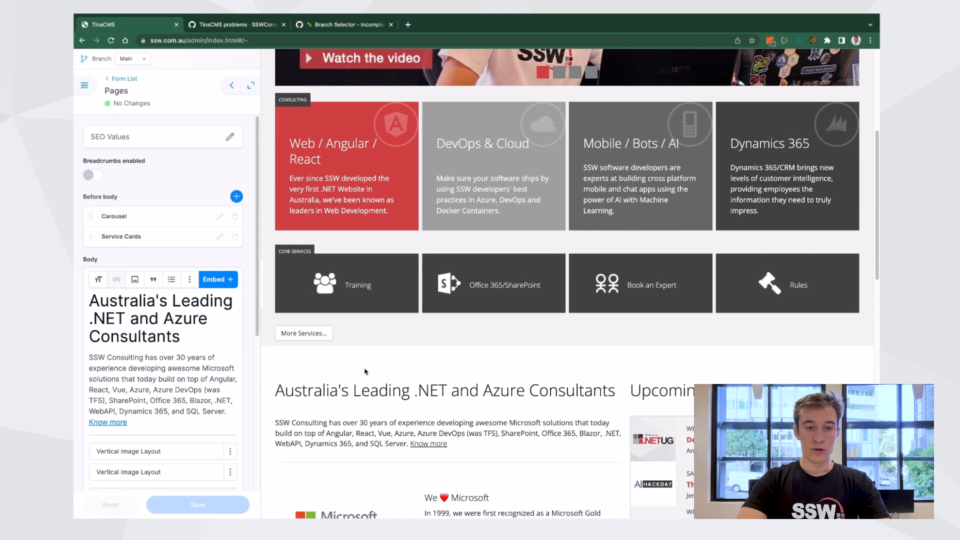
{"action": "triple_click", "coordinate": [418, 333]}
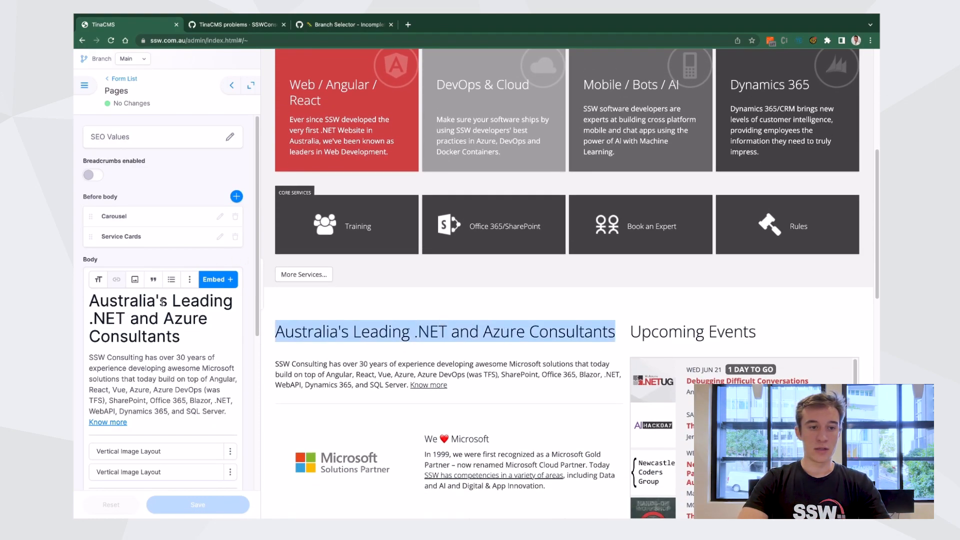
{"action": "triple_click", "coordinate": [159, 316]}
{"action": "left_click", "coordinate": [193, 331]}
{"action": "double_click", "coordinate": [195, 300]}
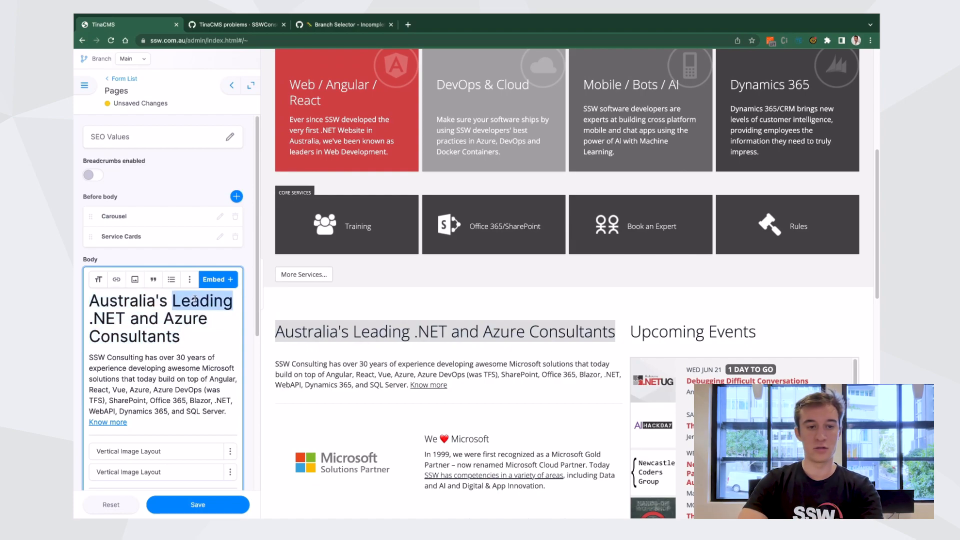
{"action": "type", "text": "#1"}
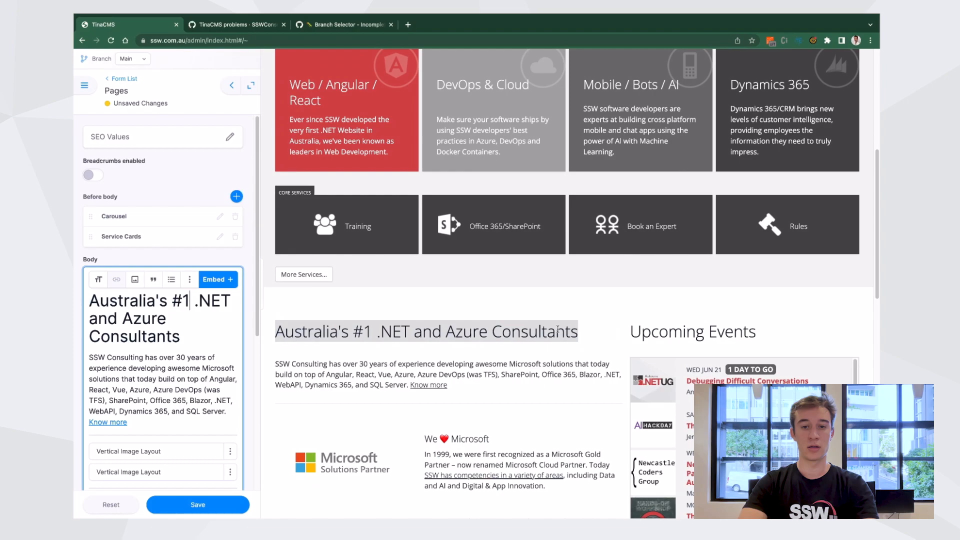
{"action": "key", "text": "ctrl+z"}
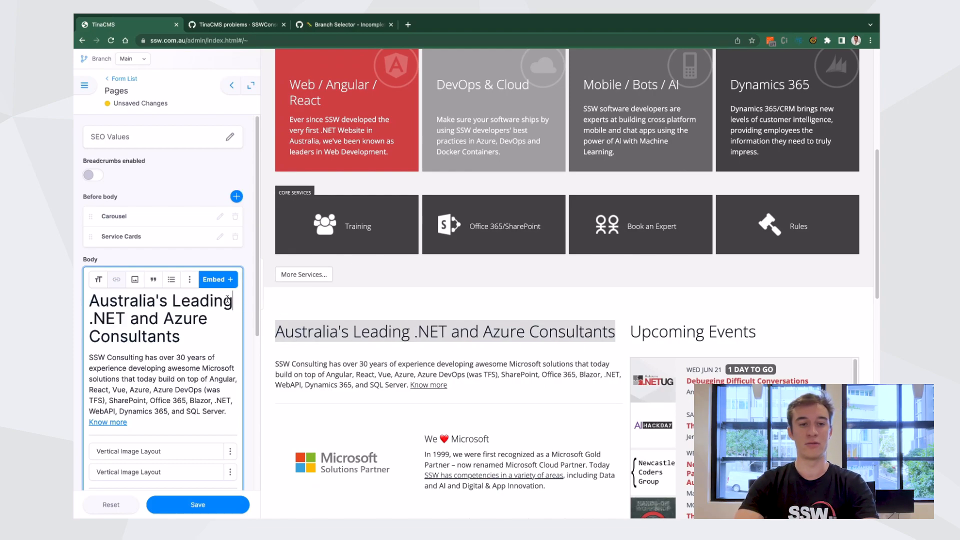
{"action": "left_click", "coordinate": [499, 336]}
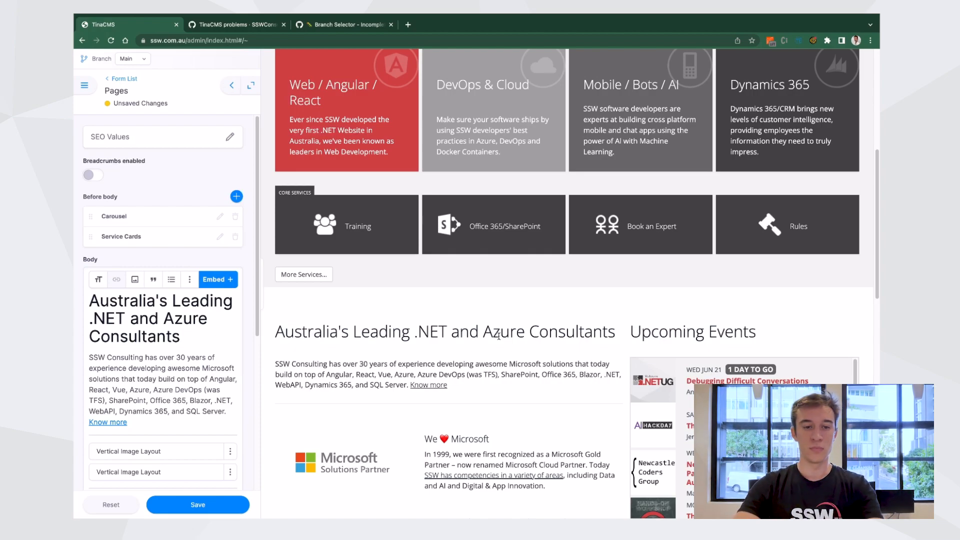
Create a new branch named ai-card-updates from main
{"action": "scroll", "coordinate": [472, 345], "scroll_direction": "up", "scroll_amount": 6}
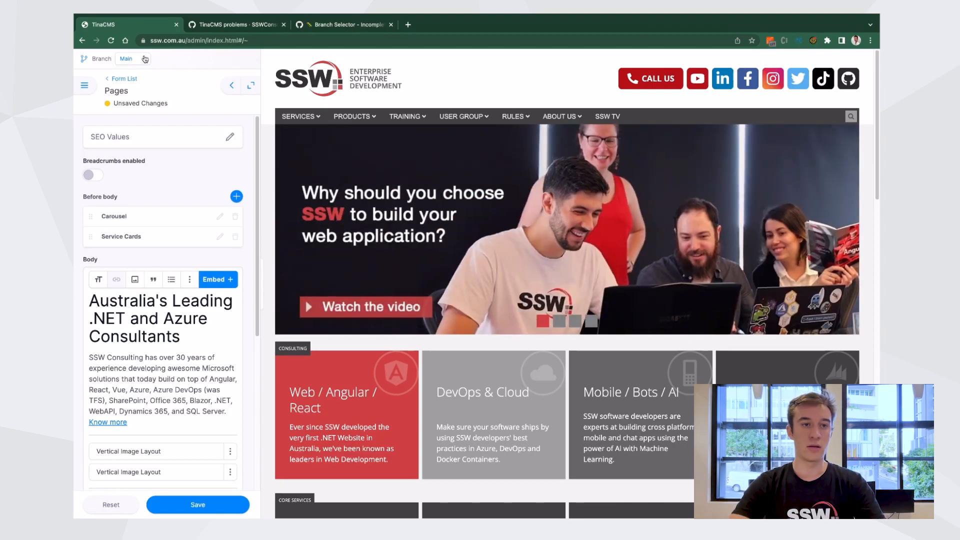
{"action": "left_click", "coordinate": [144, 59]}
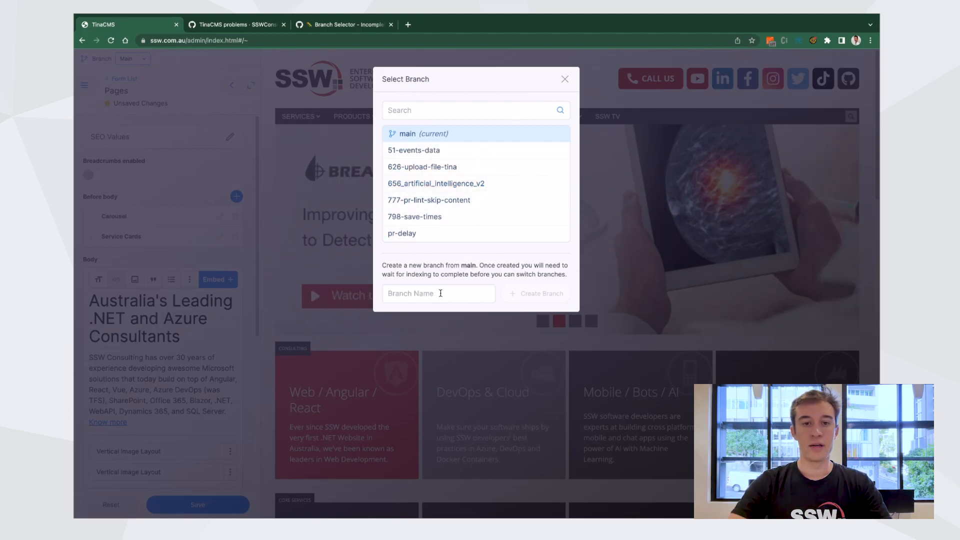
{"action": "left_click", "coordinate": [440, 293]}
{"action": "type", "text": "ai"}
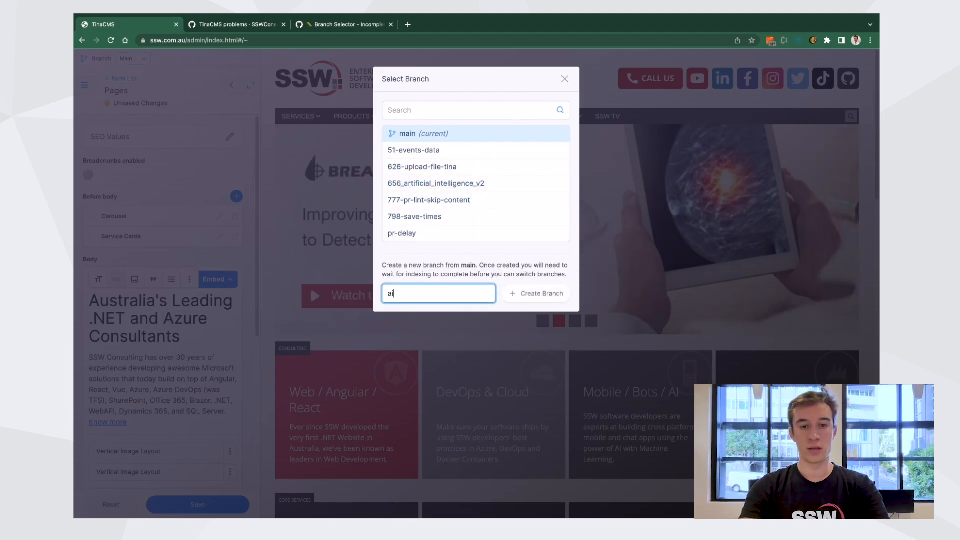
{"action": "type", "text": "-card-updates"}
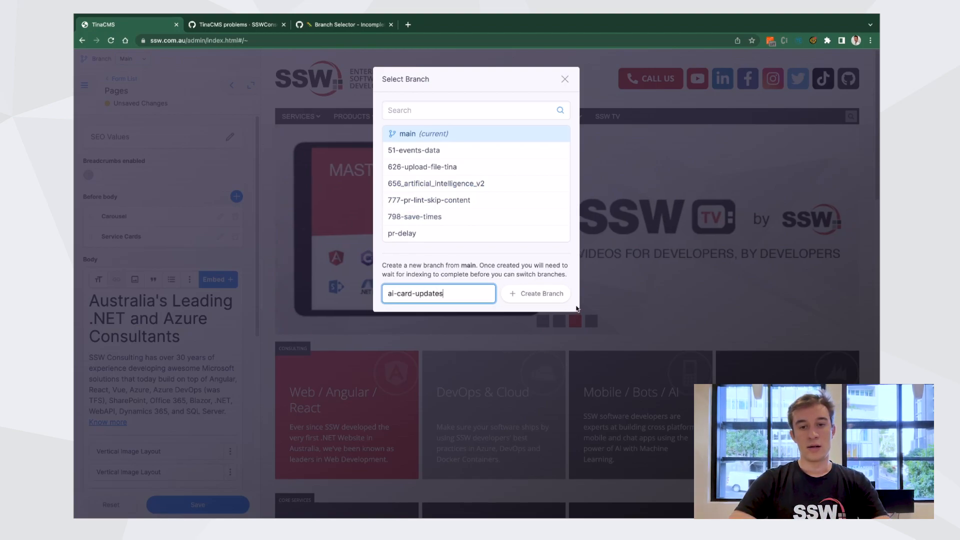
{"action": "left_click", "coordinate": [548, 295]}
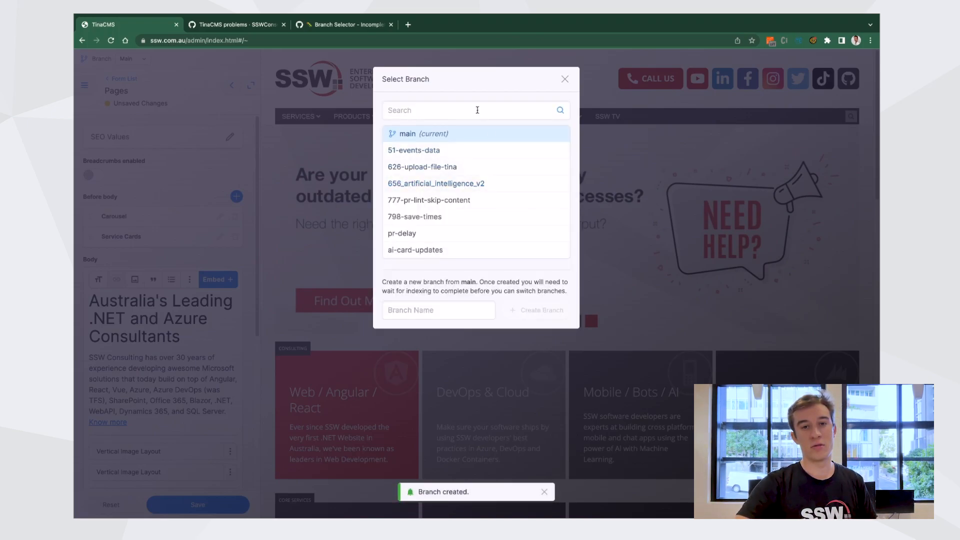
{"action": "triple_click", "coordinate": [406, 78]}
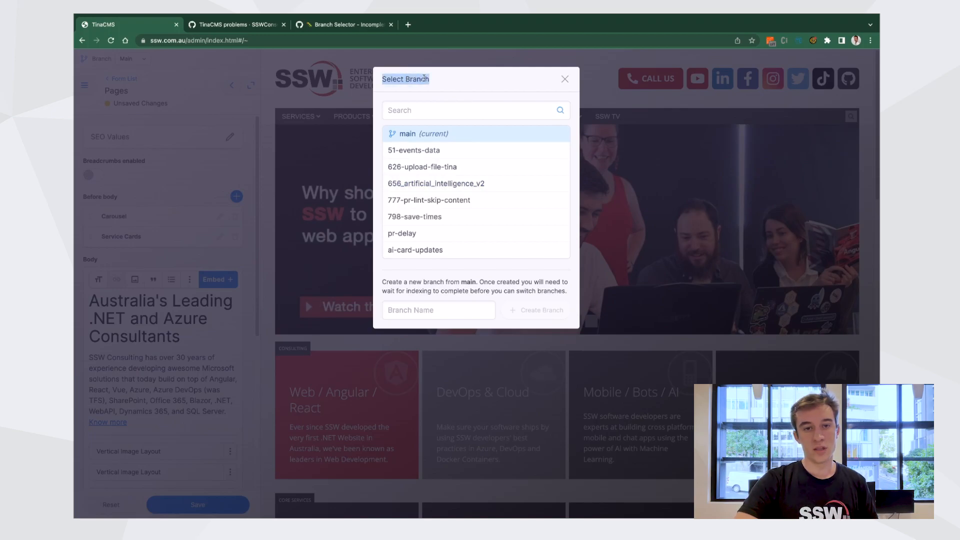
{"action": "left_click", "coordinate": [451, 83]}
{"action": "triple_click", "coordinate": [403, 80]}
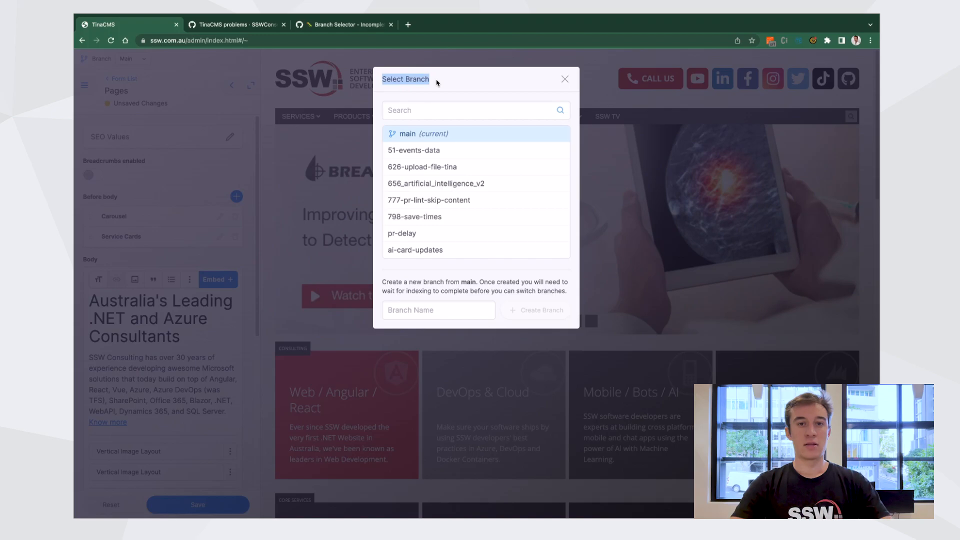
{"action": "left_click", "coordinate": [437, 83]}
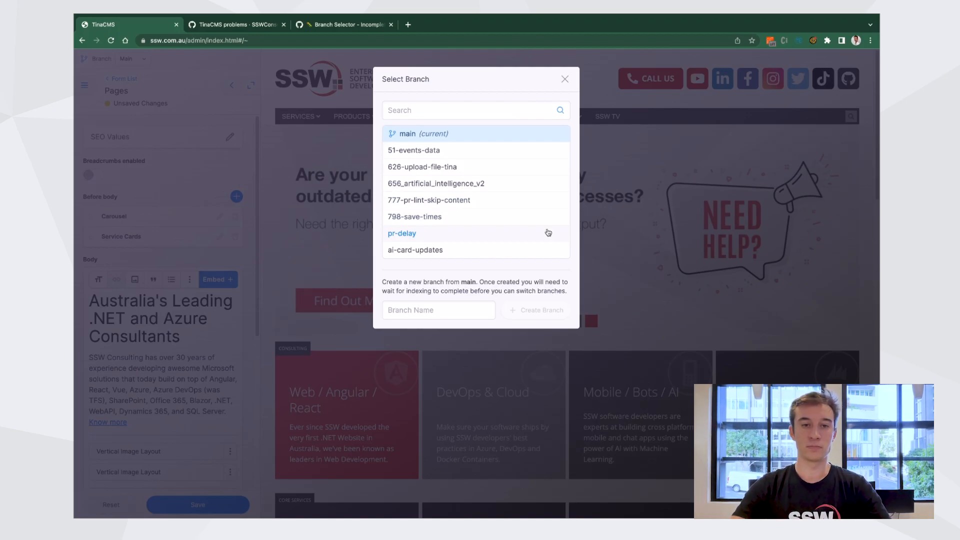
Review the Branch Selector bug report #3975 linked from the TinaCMS problems wiki page
{"action": "left_click", "coordinate": [259, 29]}
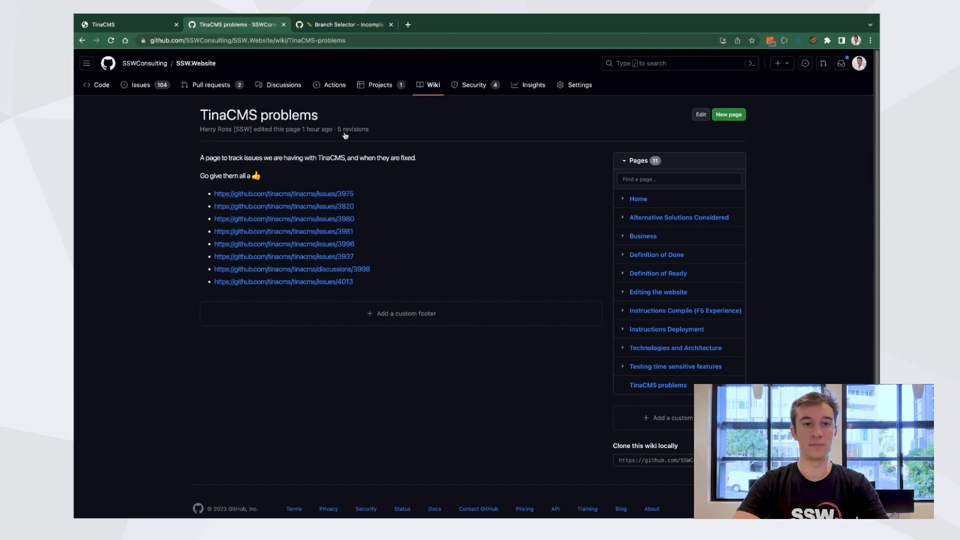
{"action": "left_click", "coordinate": [338, 26]}
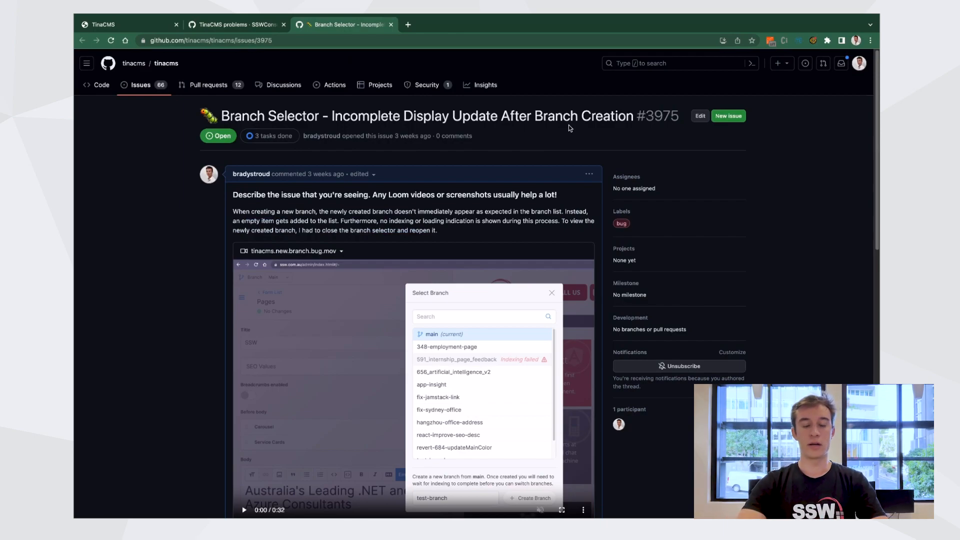
{"action": "scroll", "coordinate": [568, 128], "scroll_direction": "down", "scroll_amount": 1}
{"action": "scroll", "coordinate": [568, 128], "scroll_direction": "up", "scroll_amount": 1}
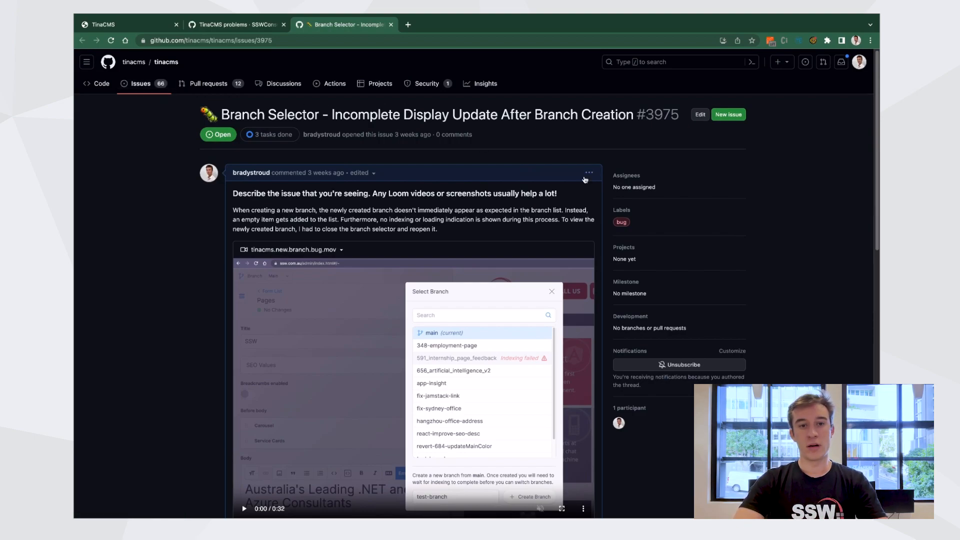
{"action": "scroll", "coordinate": [585, 179], "scroll_direction": "down", "scroll_amount": 10}
{"action": "scroll", "coordinate": [585, 179], "scroll_direction": "down", "scroll_amount": 2}
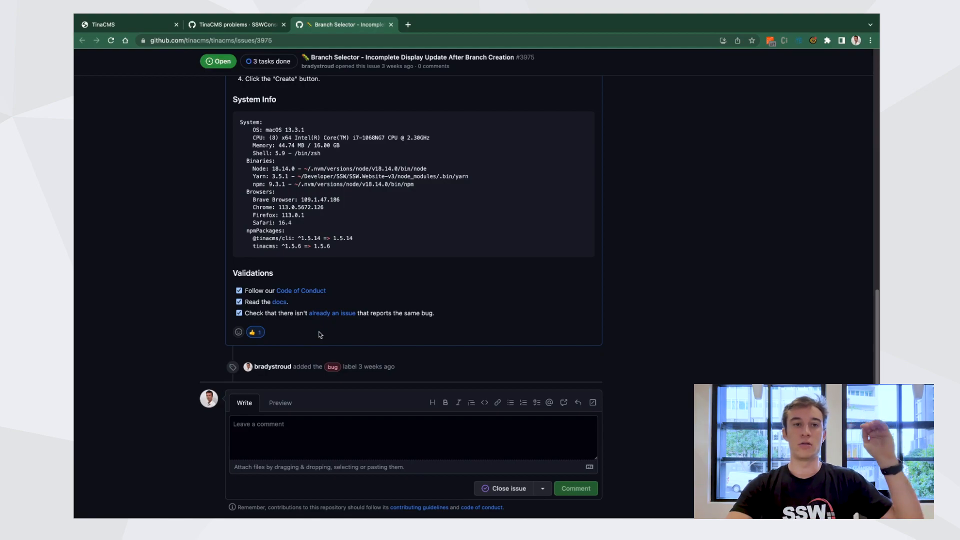
{"action": "left_click", "coordinate": [242, 29]}
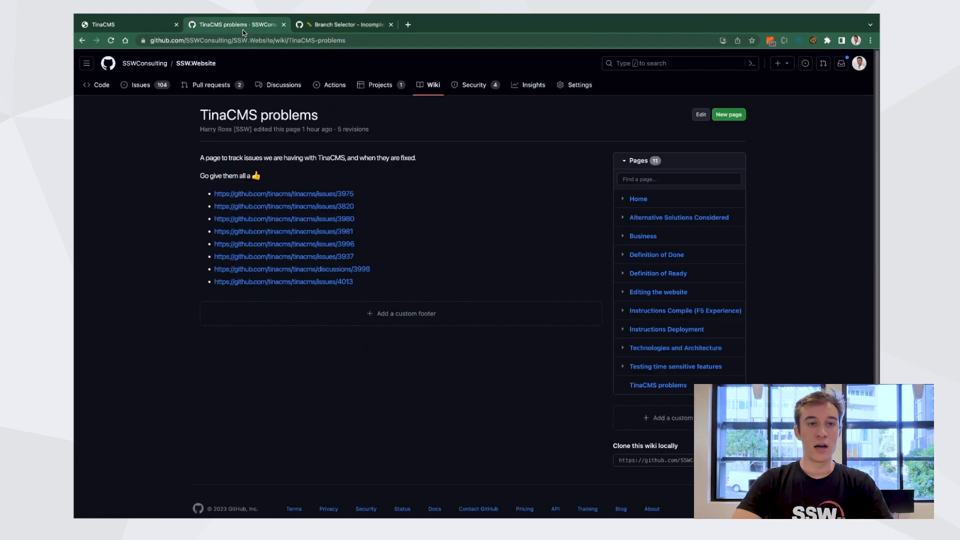
Switch the editor to the ai-card-updates branch and close the branch selector
{"action": "left_click", "coordinate": [128, 28]}
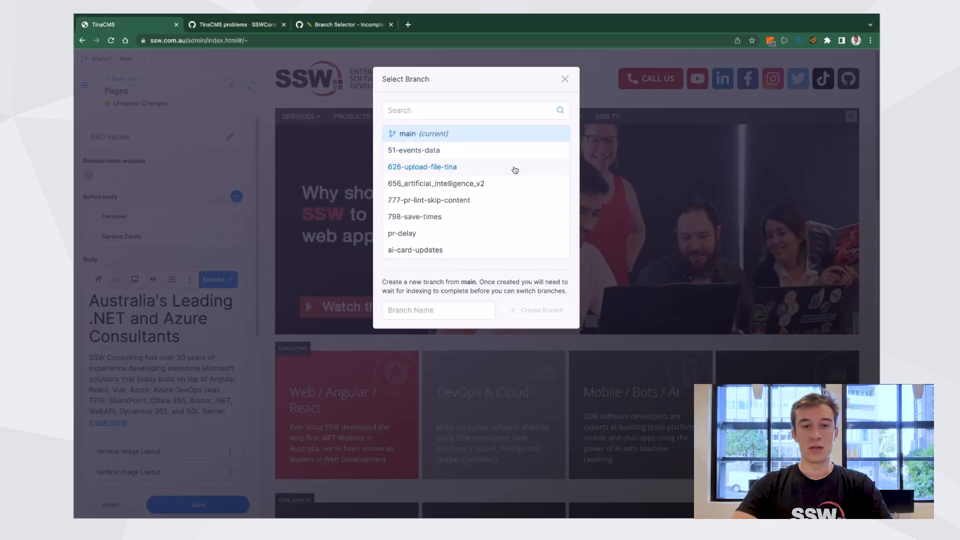
{"action": "left_click", "coordinate": [441, 251]}
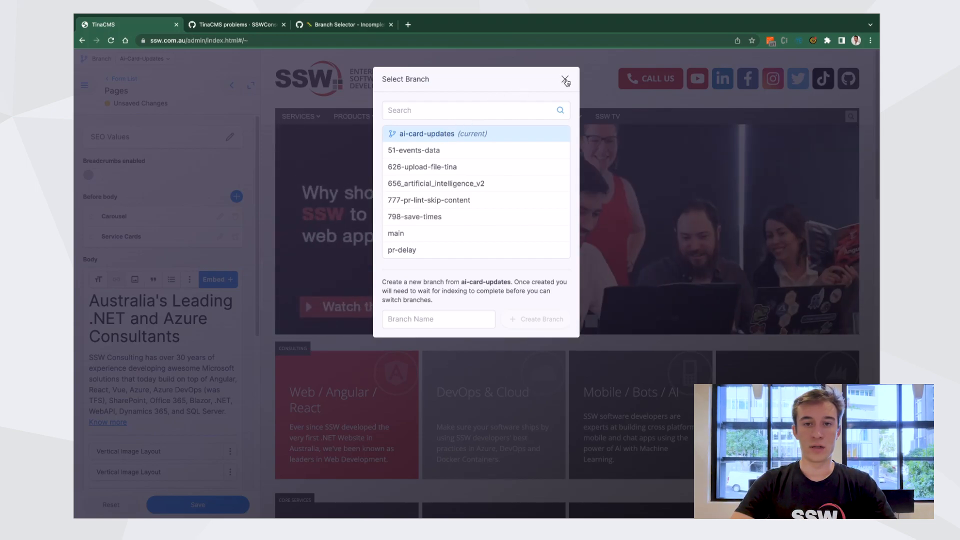
{"action": "left_click", "coordinate": [566, 80]}
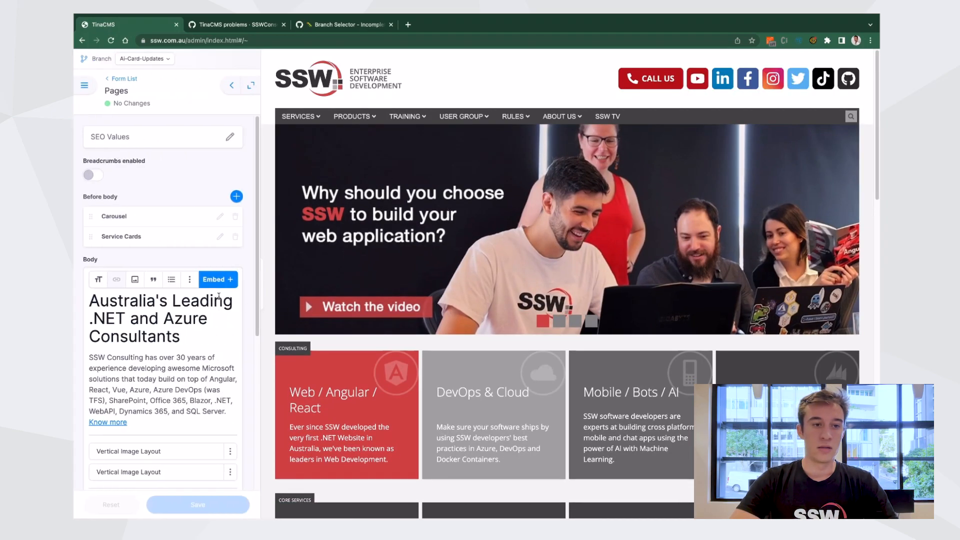
Set the Mobile / Bots / AI big service card's color to Red
{"action": "scroll", "coordinate": [345, 415], "scroll_direction": "down", "scroll_amount": 1}
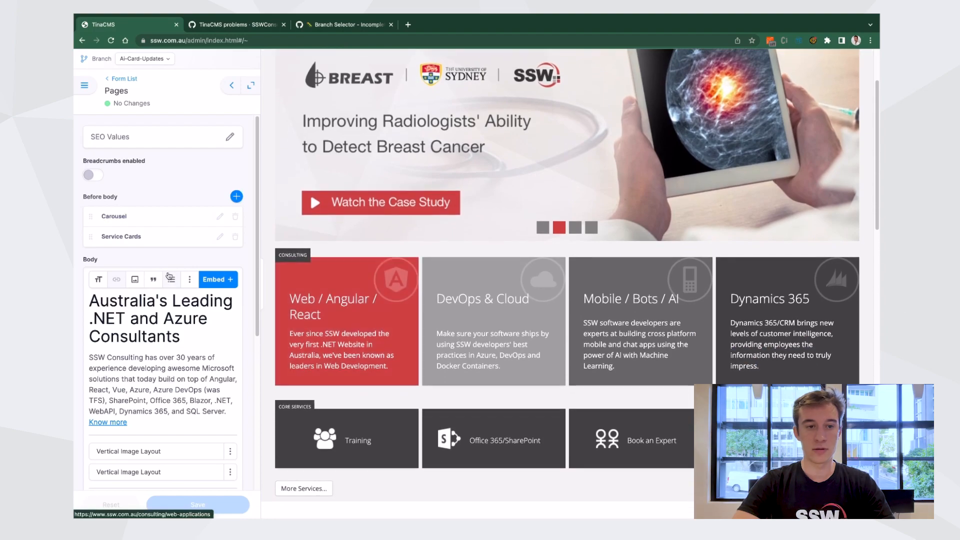
{"action": "left_click", "coordinate": [176, 237]}
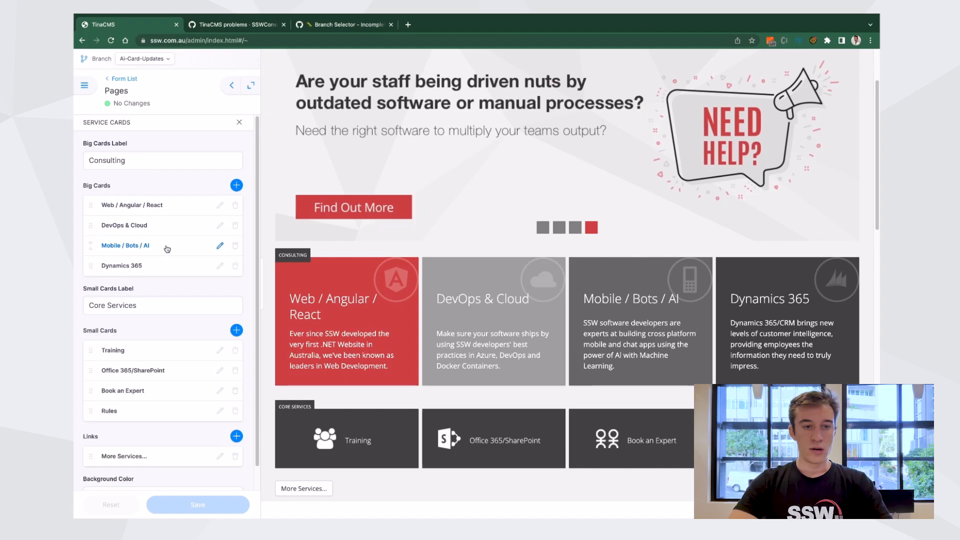
{"action": "left_click", "coordinate": [167, 249]}
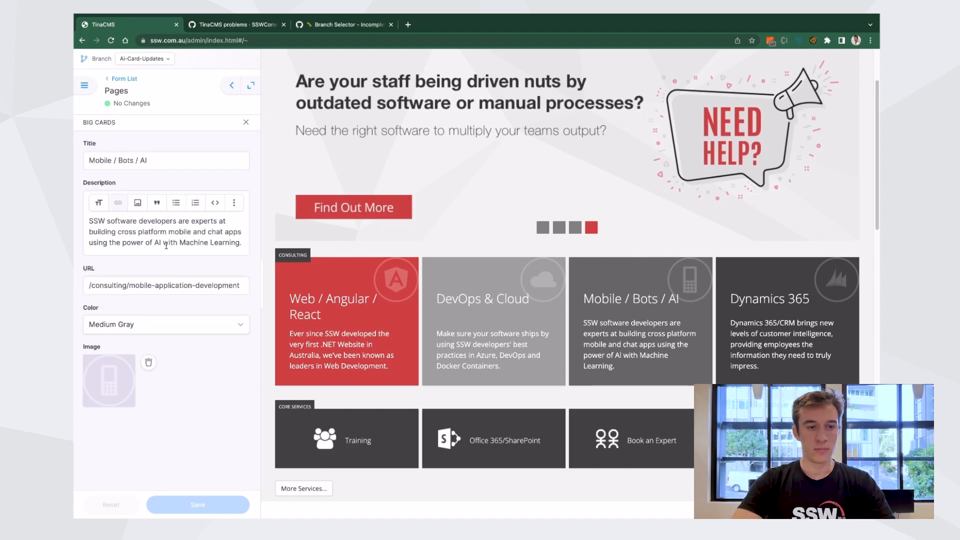
{"action": "left_click", "coordinate": [181, 325]}
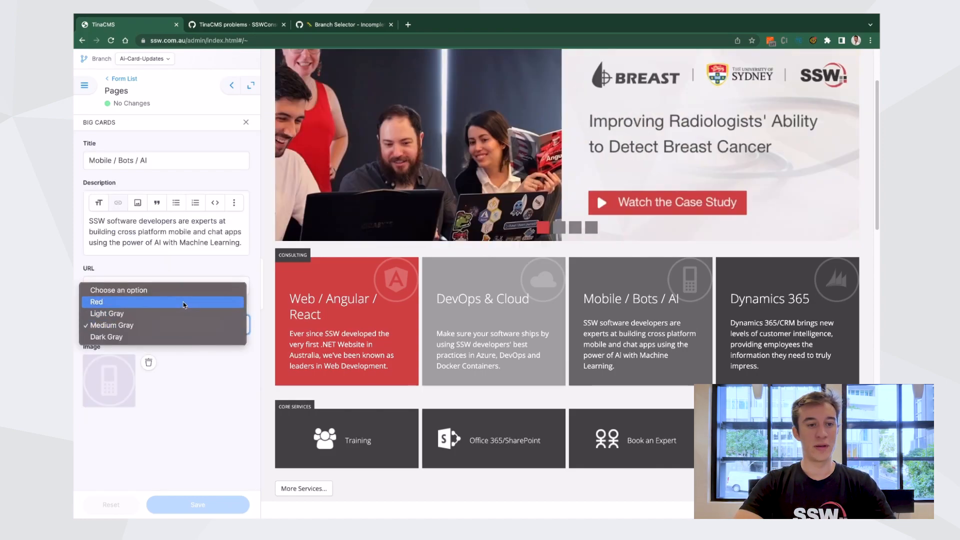
{"action": "left_click", "coordinate": [185, 302]}
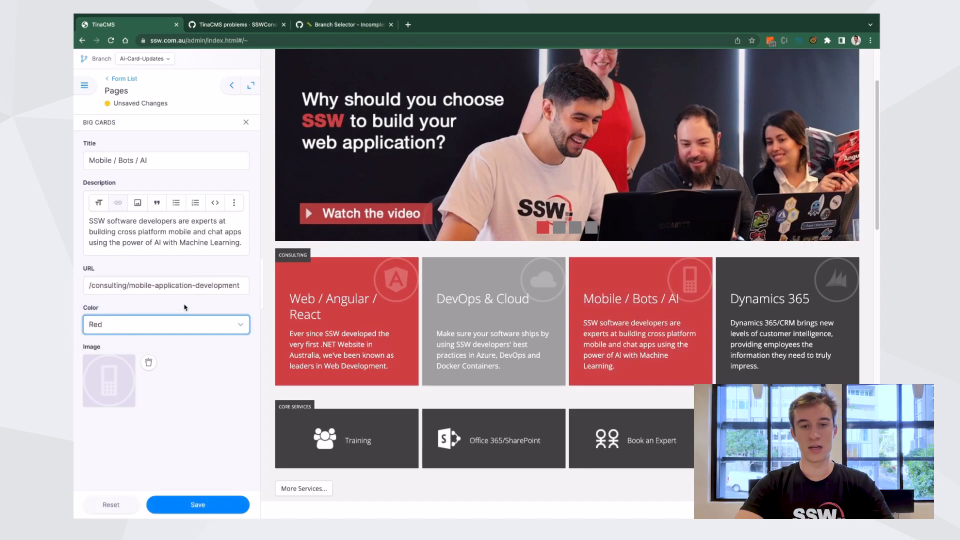
Move the Mobile / Bots / AI card to the first position in the big cards list
{"action": "left_click", "coordinate": [147, 129]}
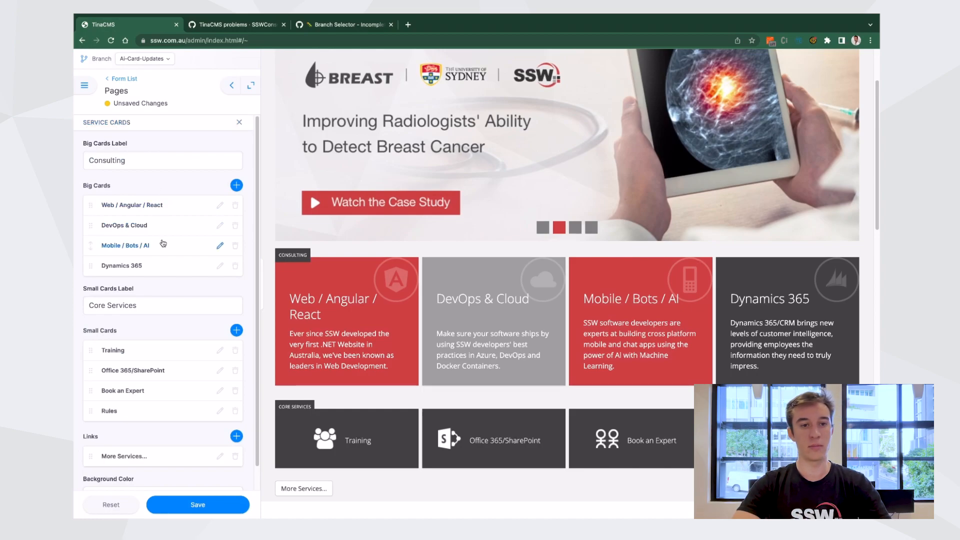
{"action": "left_click_drag", "start_coordinate": [163, 244], "coordinate": [163, 201]}
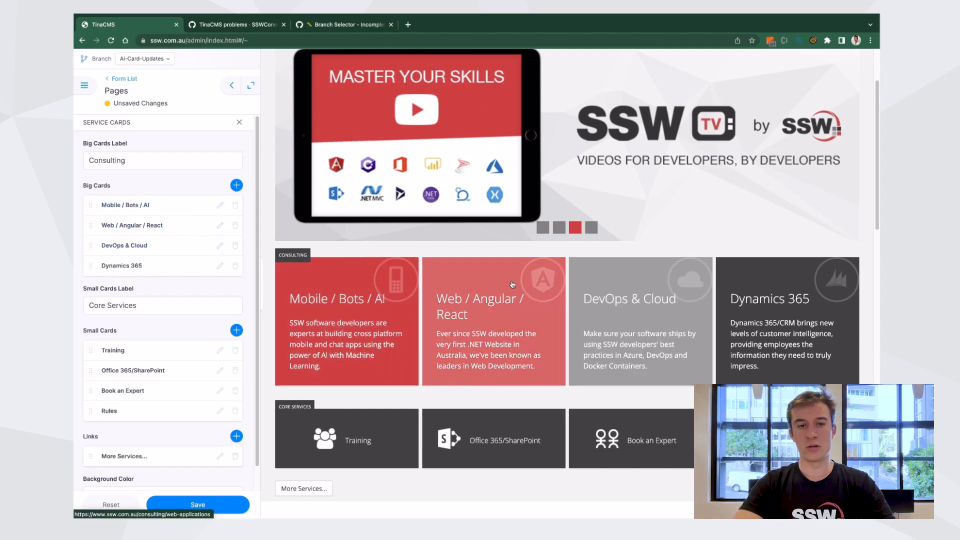
Set the Web / Angular / React card's color to Medium Gray and move it below DevOps & Cloud in the big cards list
{"action": "left_click", "coordinate": [219, 225]}
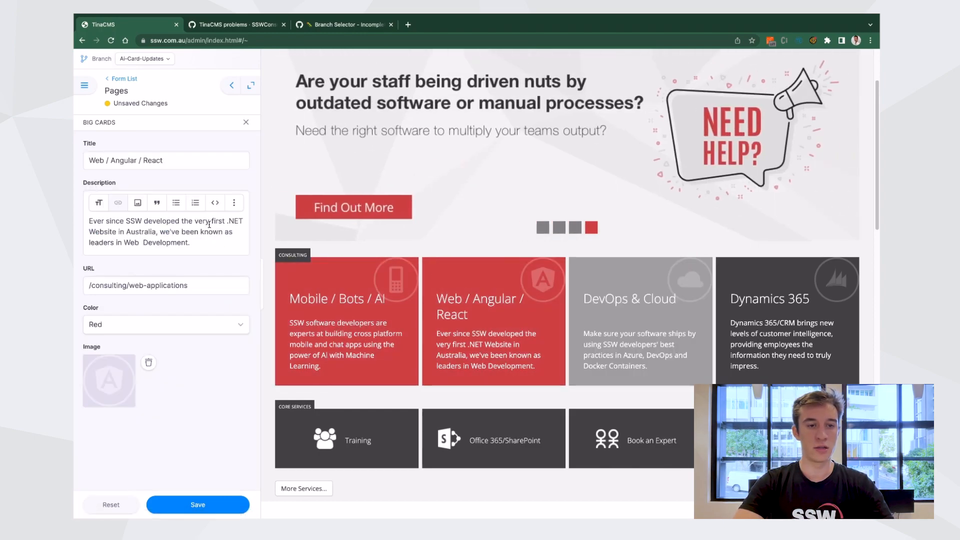
{"action": "left_click", "coordinate": [205, 326]}
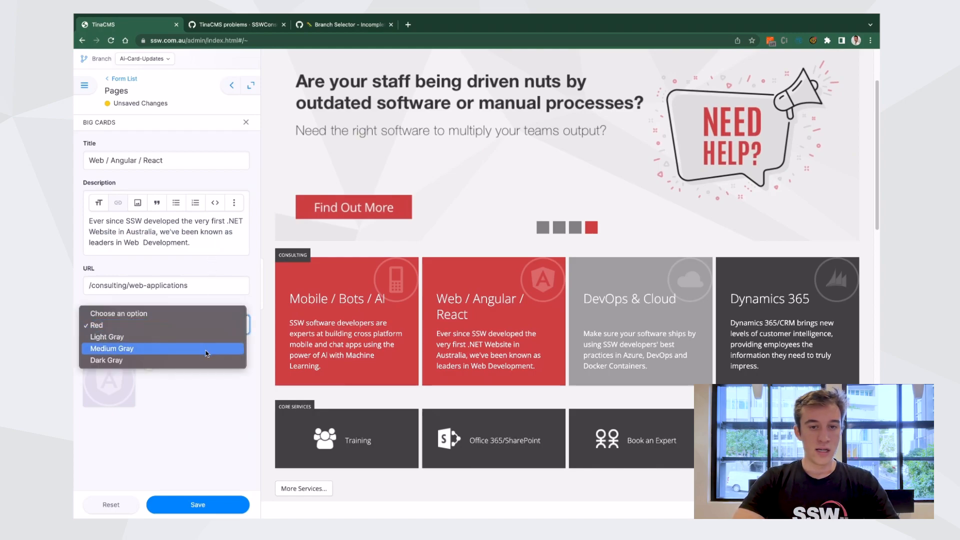
{"action": "left_click", "coordinate": [206, 353]}
{"action": "left_click", "coordinate": [158, 128]}
{"action": "left_click_drag", "start_coordinate": [171, 232], "coordinate": [172, 245]}
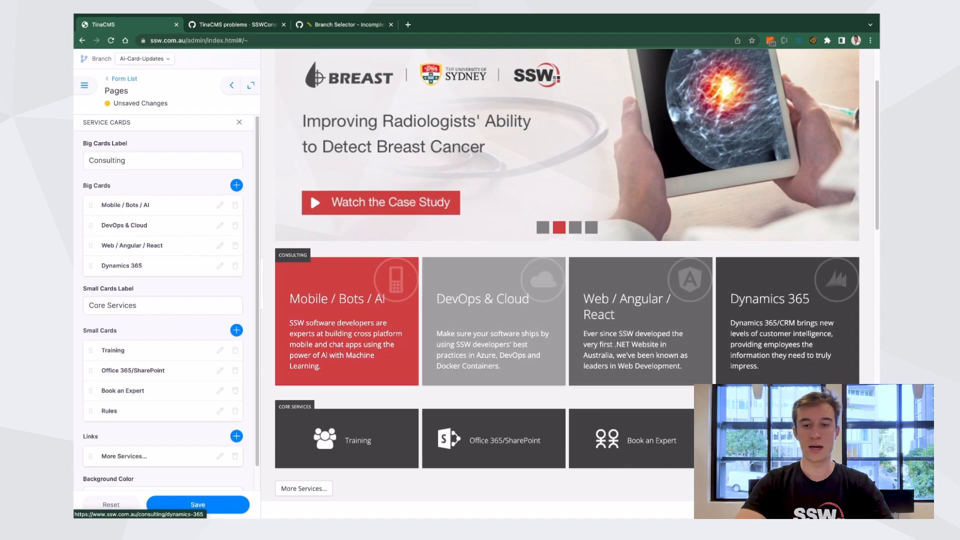
Rename the Mobile / Bots / AI card's title to Mobile / Bots / AI / ChatGPT and save the page changes
{"action": "left_click", "coordinate": [182, 207]}
{"action": "left_click", "coordinate": [175, 157]}
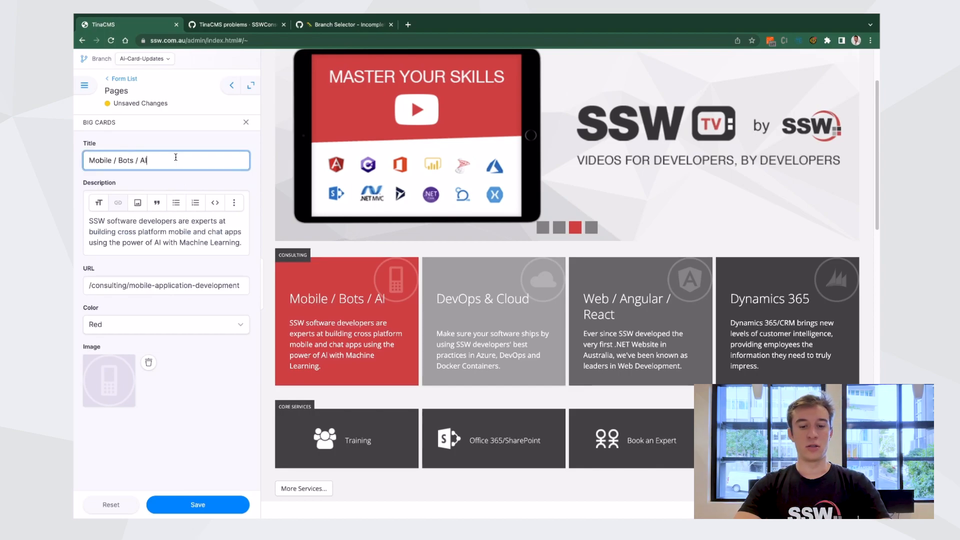
{"action": "type", "text": "/C"}
{"action": "key", "text": "BackSpace"}
{"action": "type", "text": "ChatPT"}
{"action": "key", "text": "BackSpace"}
{"action": "type", "text": "GPT"}
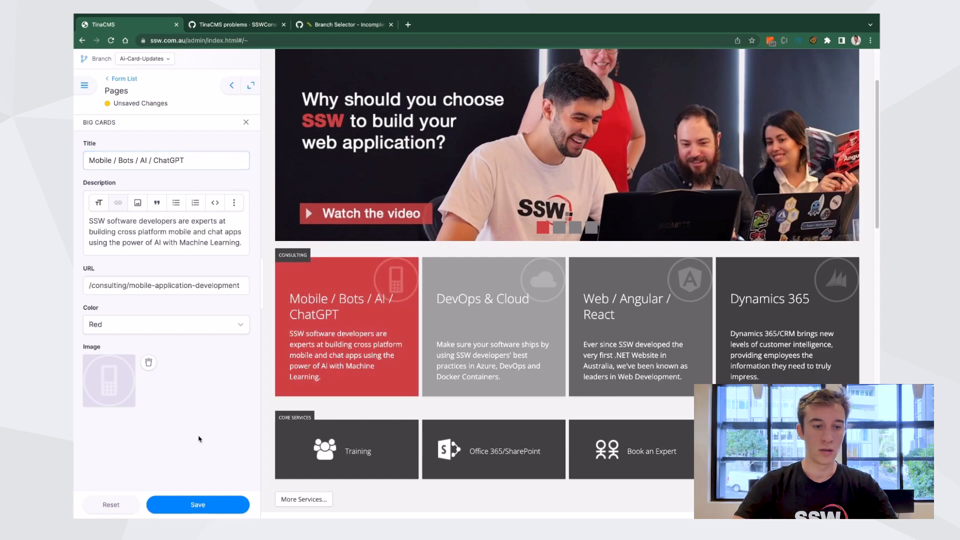
{"action": "left_click", "coordinate": [178, 124]}
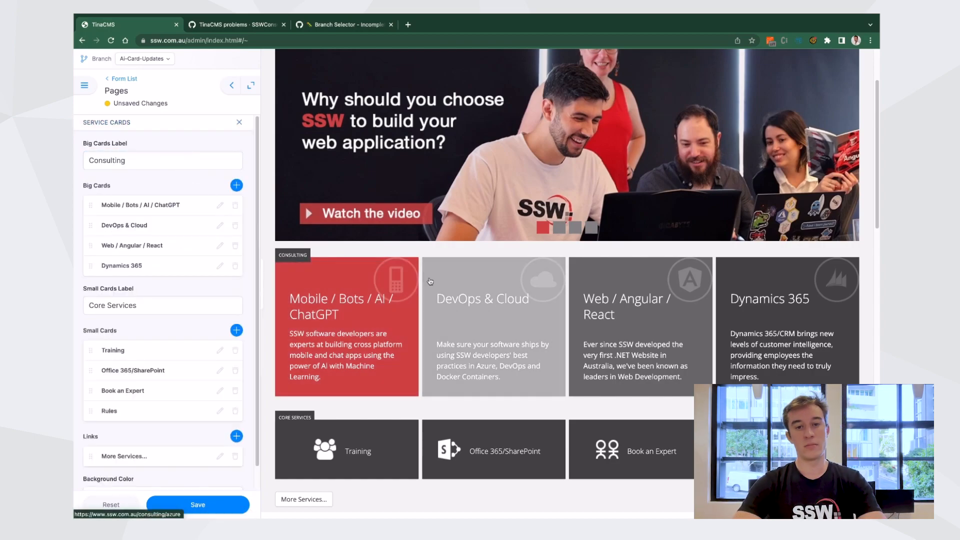
{"action": "left_click", "coordinate": [208, 511]}
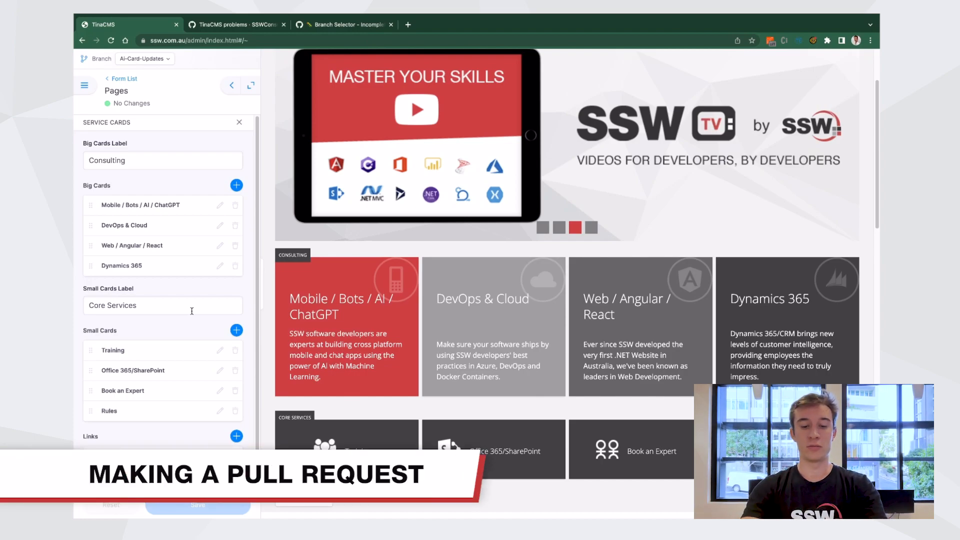
Open the SSWConsulting/SSW.Website GitHub repository in a new browser tab
{"action": "key", "text": "super+t"}
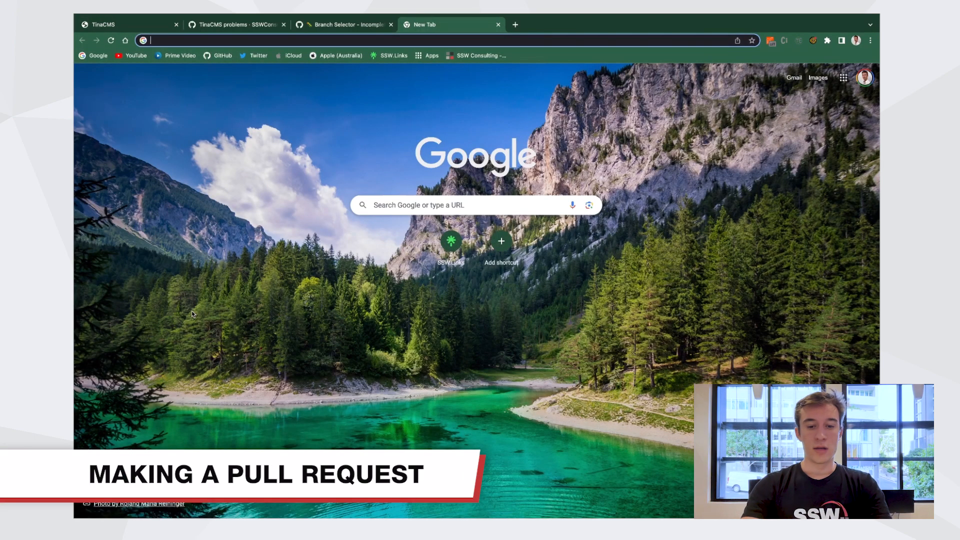
{"action": "type", "text": "github.com/SSWConsulting/"}
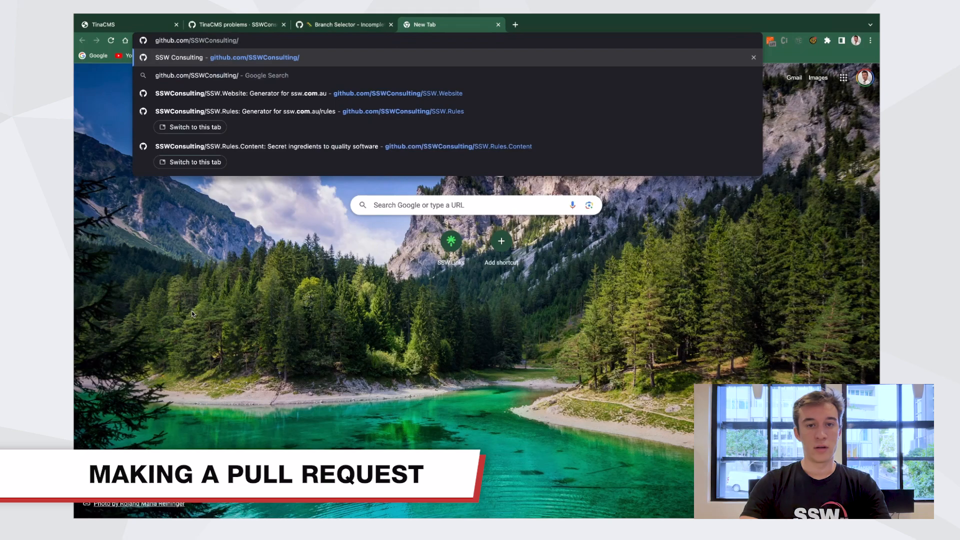
{"action": "key", "text": "Down"}
{"action": "key", "text": "Down"}
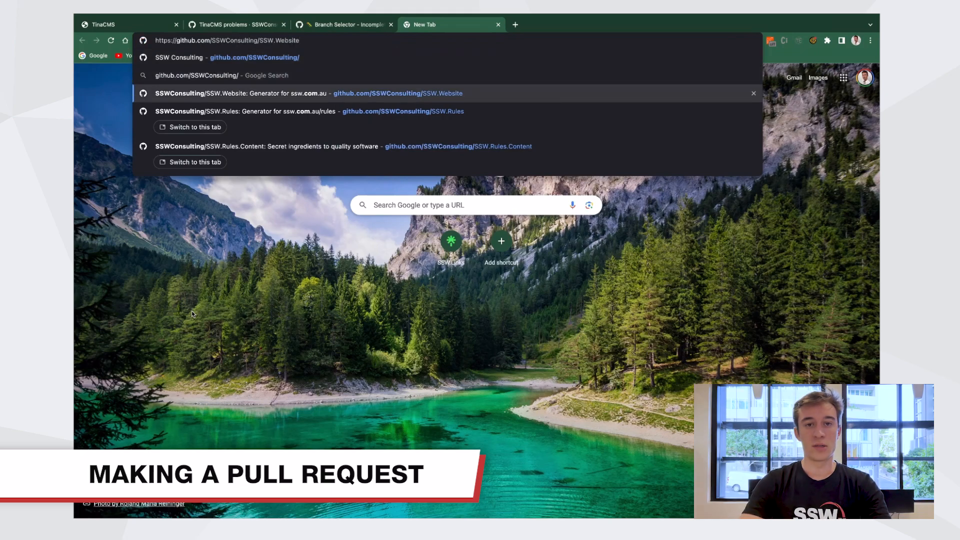
{"action": "key", "text": "Return"}
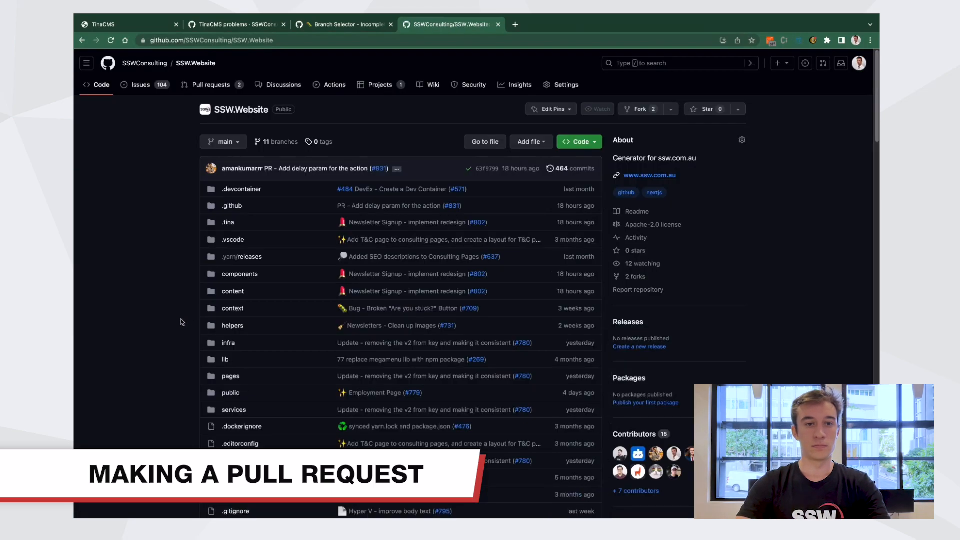
Start a new pull request comparing the ai-card-updates branch against main, reviewing the home.mdx diff
{"action": "left_click", "coordinate": [232, 85]}
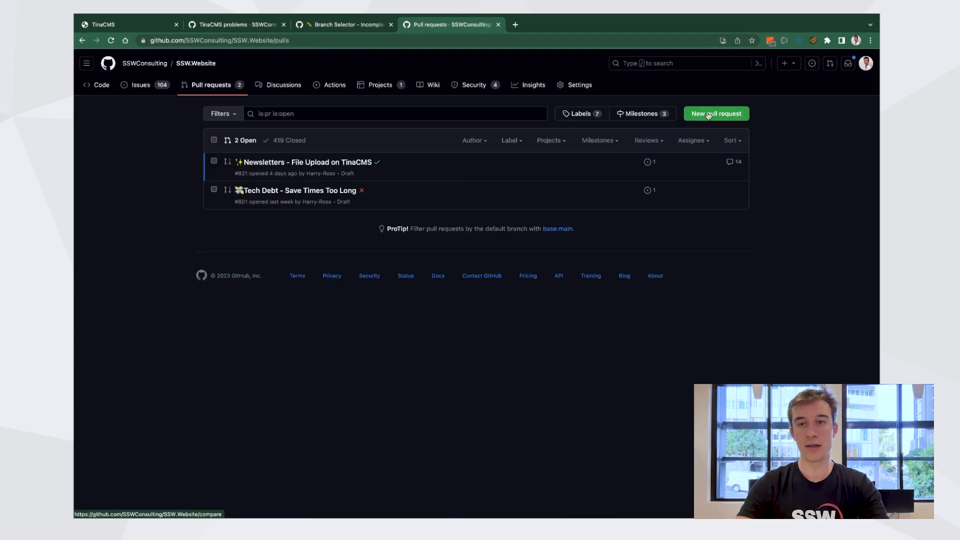
{"action": "left_click", "coordinate": [715, 114]}
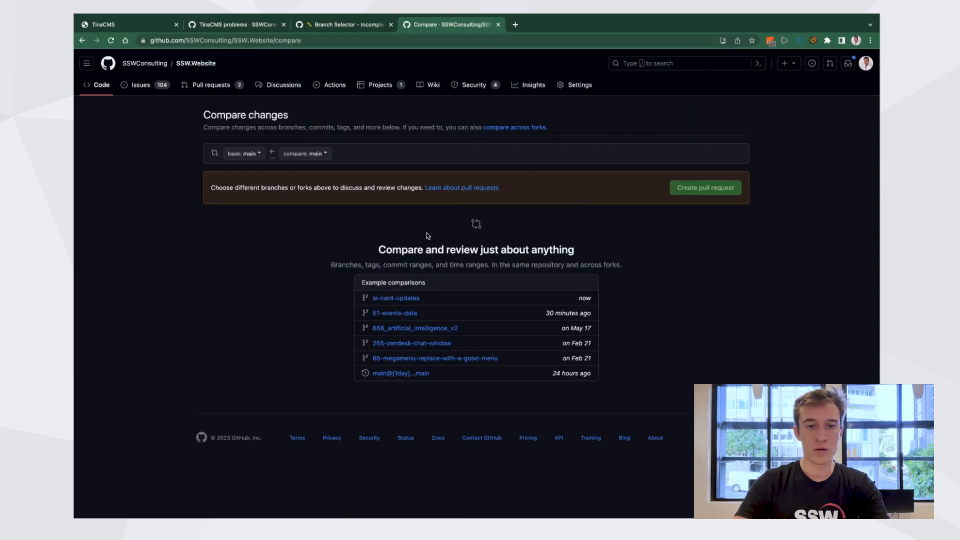
{"action": "left_click", "coordinate": [406, 299]}
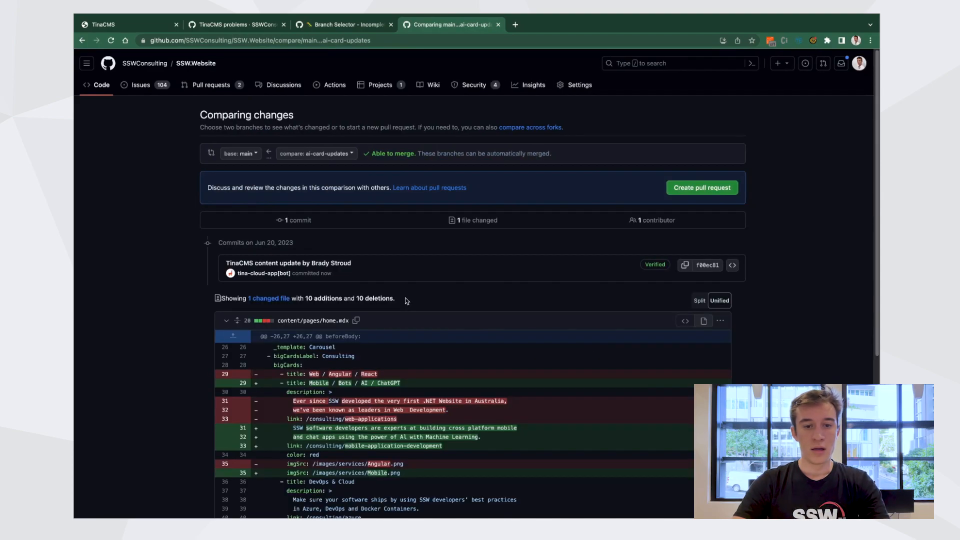
{"action": "scroll", "coordinate": [432, 335], "scroll_direction": "down", "scroll_amount": 4}
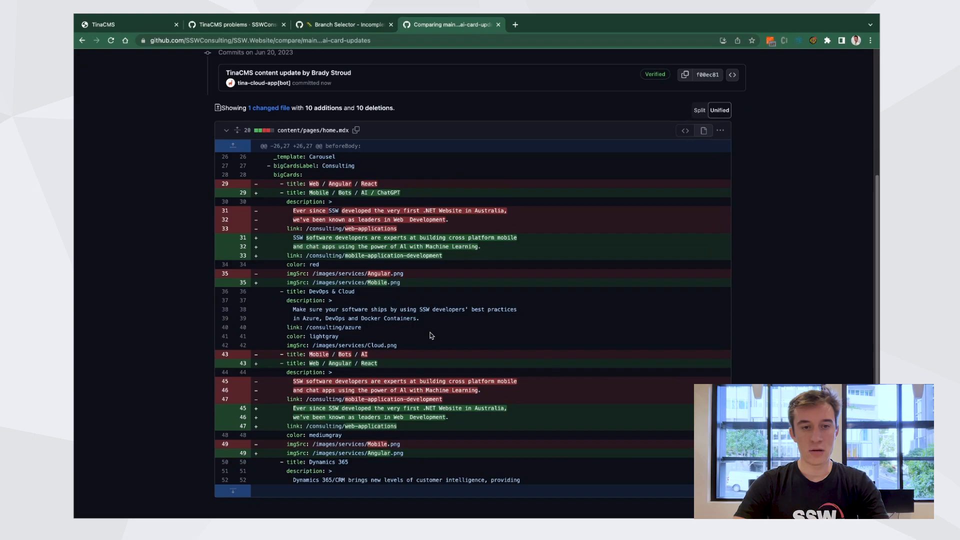
{"action": "scroll", "coordinate": [431, 336], "scroll_direction": "up", "scroll_amount": 4}
{"action": "left_click", "coordinate": [689, 189]}
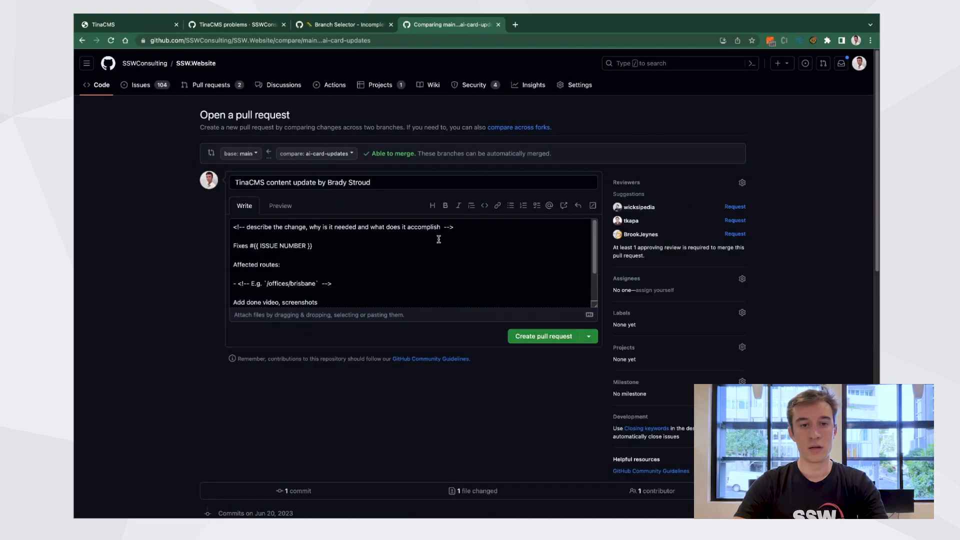
Set the pull request title to Home page - move AI card
{"action": "double_click", "coordinate": [381, 184]}
{"action": "left_click", "coordinate": [381, 184]}
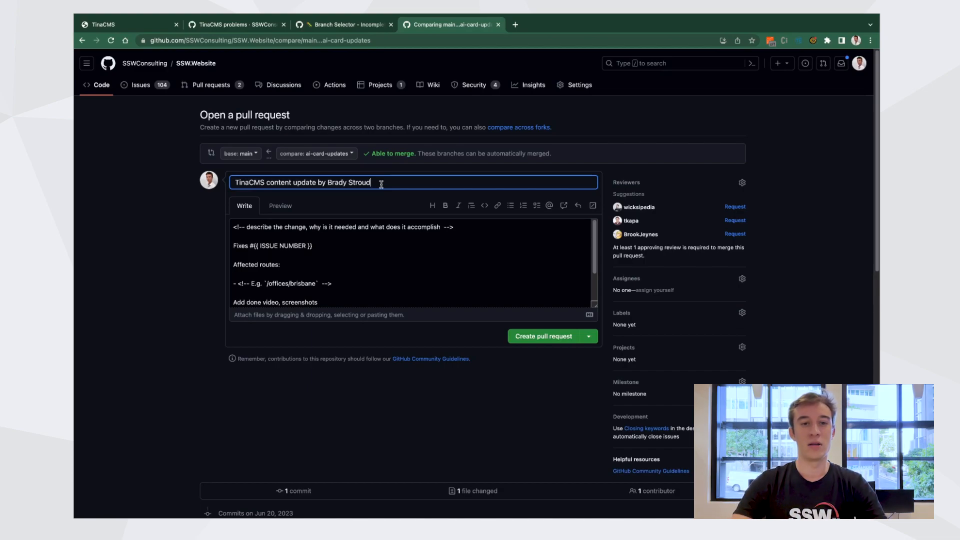
{"action": "scroll", "coordinate": [392, 257], "scroll_direction": "down", "scroll_amount": 2}
{"action": "scroll", "coordinate": [392, 257], "scroll_direction": "up", "scroll_amount": 2}
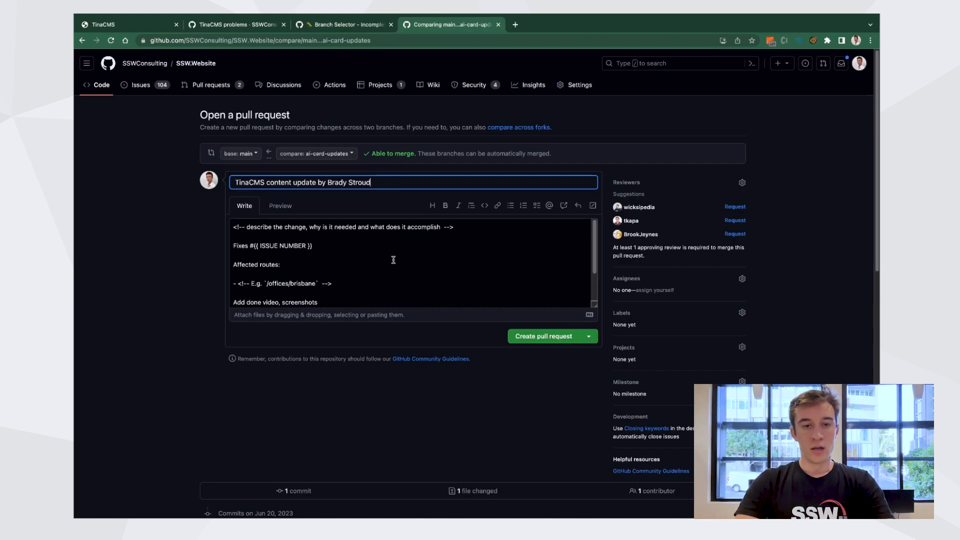
{"action": "key", "text": "super+a"}
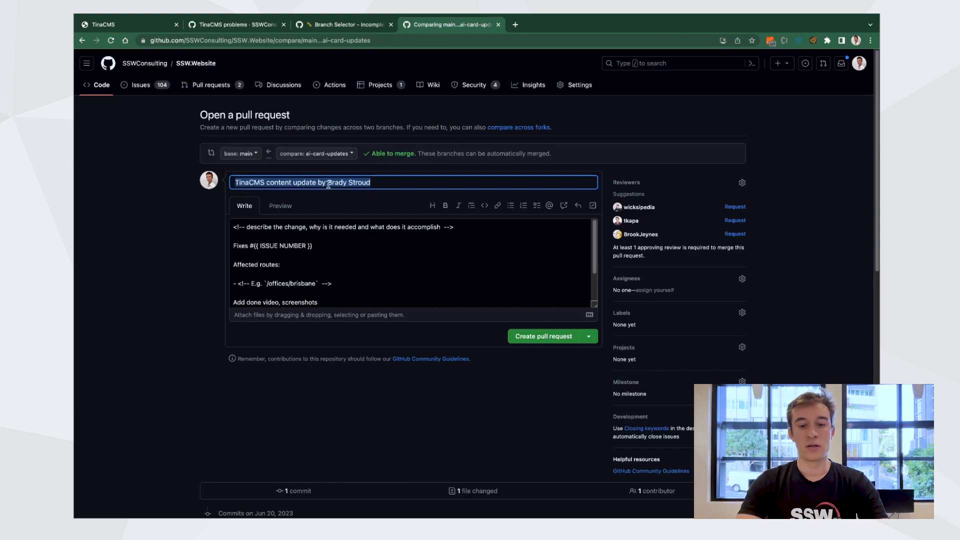
{"action": "type", "text": "Home page - mov"}
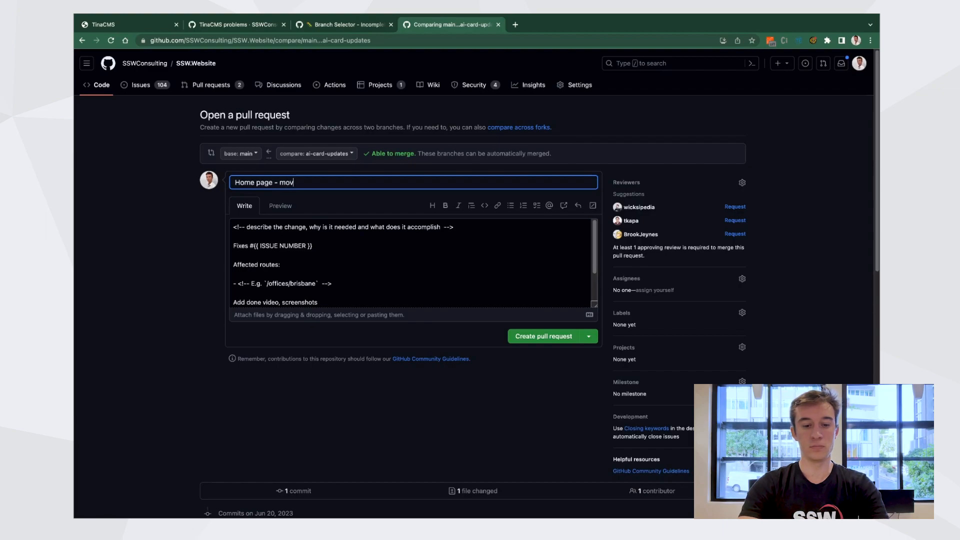
{"action": "type", "text": "e AI card"}
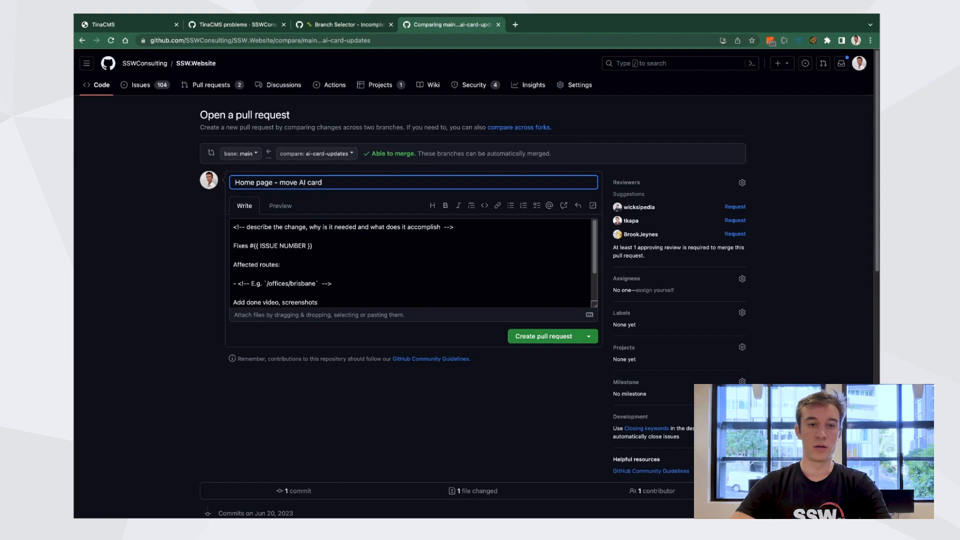
{"action": "left_click_drag", "start_coordinate": [235, 184], "coordinate": [355, 182]}
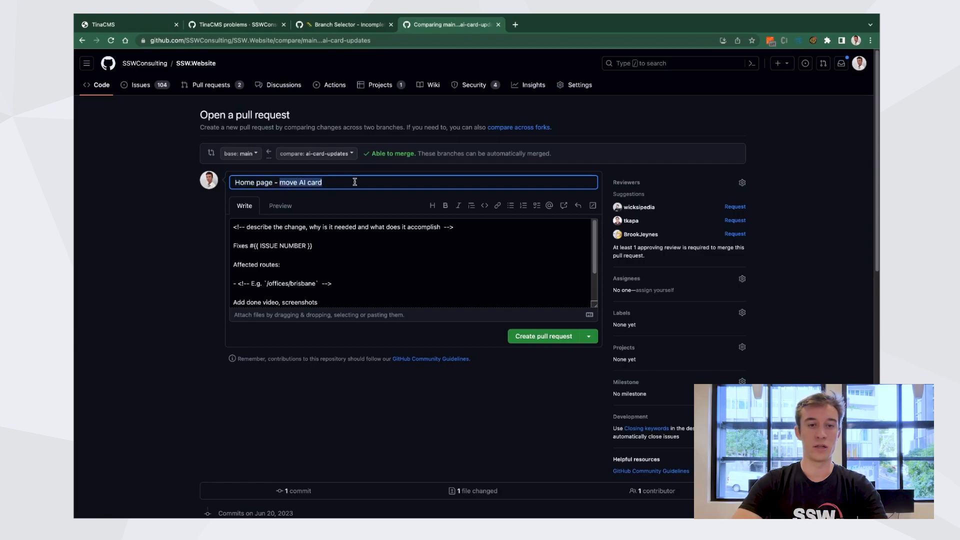
Replace the issue number placeholder after Fixes with N/A in the pull request description
{"action": "left_click", "coordinate": [375, 226]}
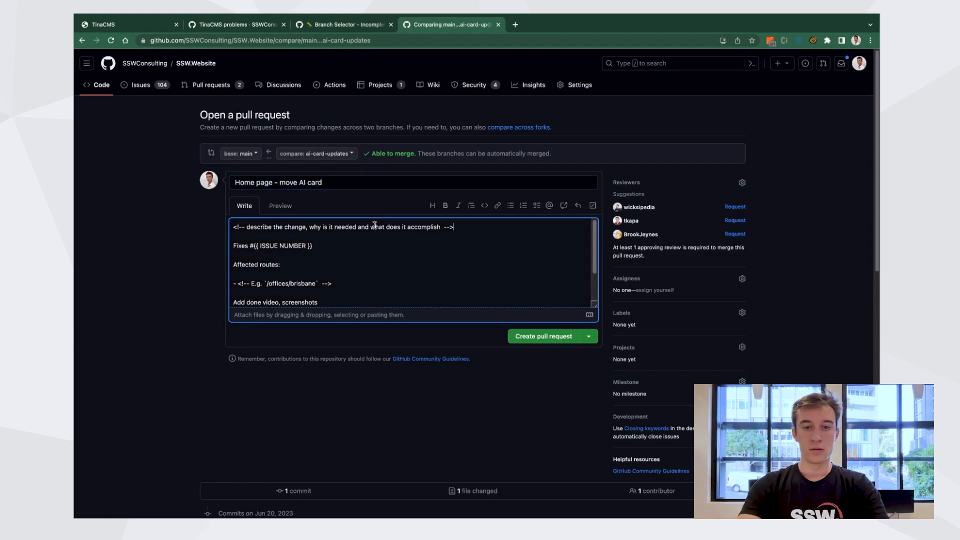
{"action": "triple_click", "coordinate": [375, 225]}
{"action": "key", "text": "Right"}
{"action": "left_click", "coordinate": [326, 249]}
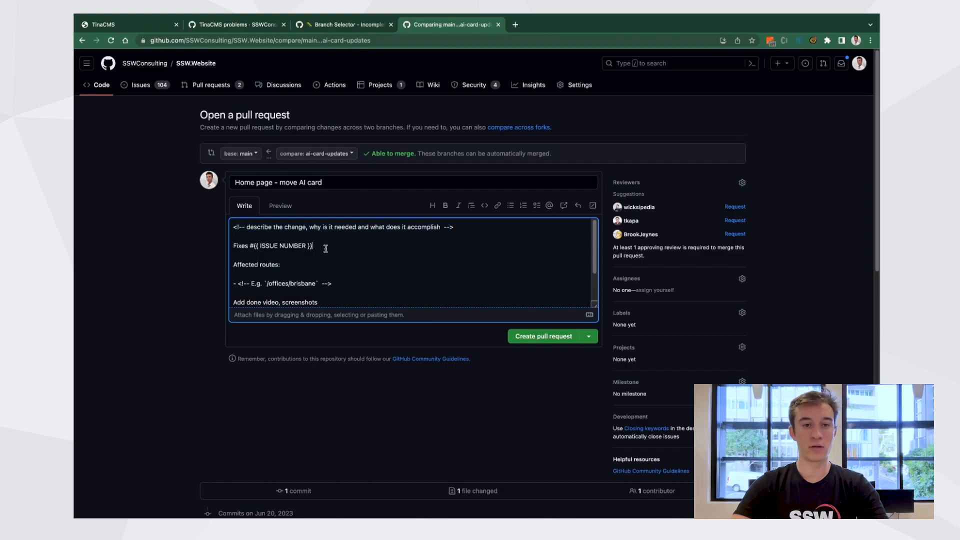
{"action": "key", "text": "shift+alt+Left"}
{"action": "key", "text": "shift+alt+Left"}
{"action": "key", "text": "shift+alt+Left"}
{"action": "key", "text": "shift+alt+Left"}
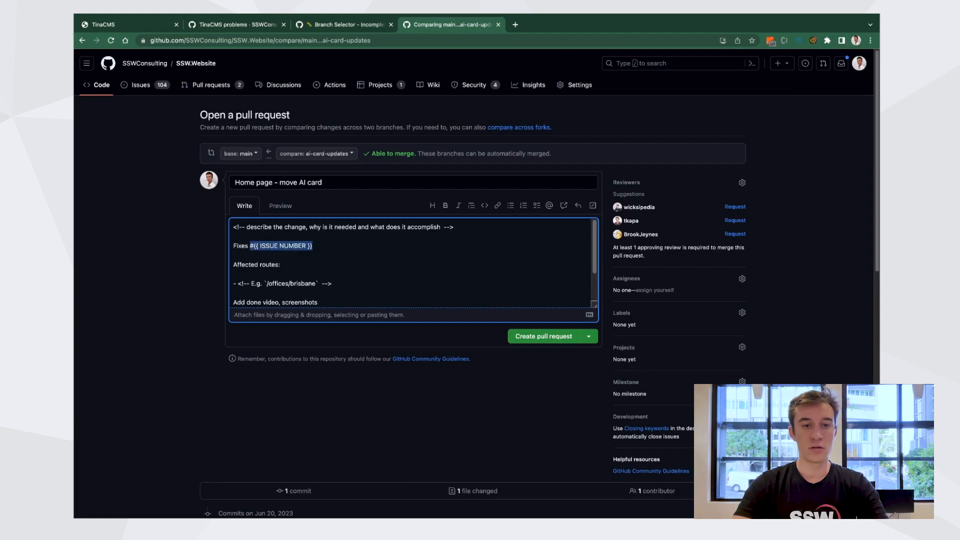
{"action": "type", "text": "n"}
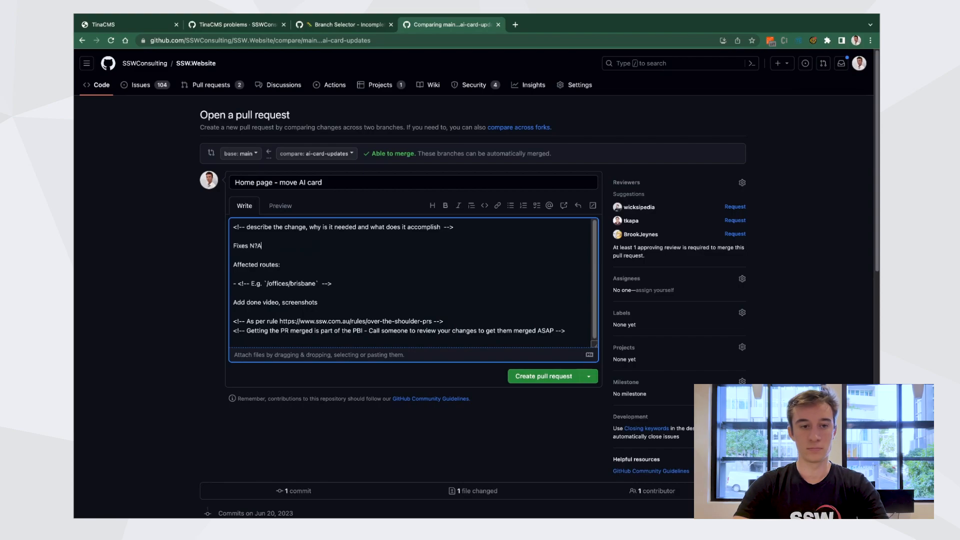
{"action": "type", "text": "?A"}
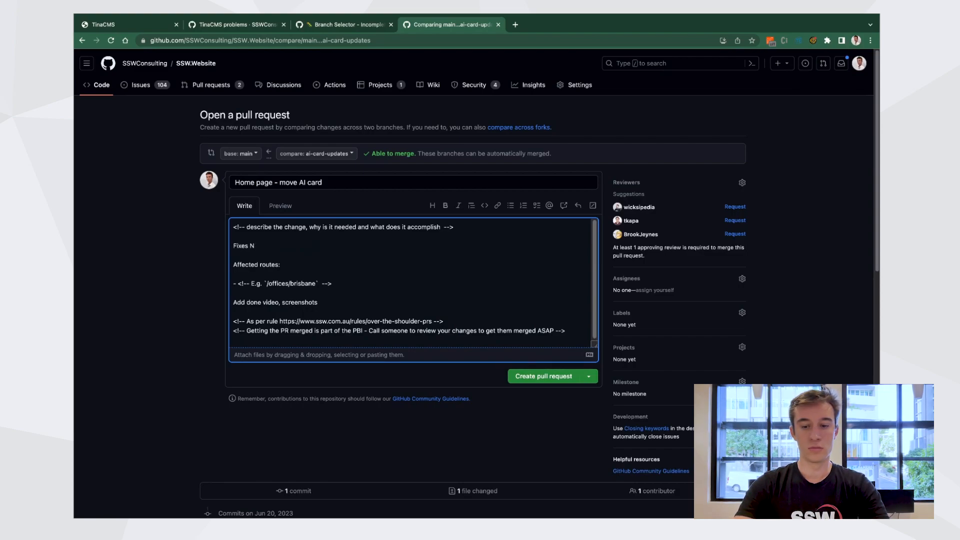
{"action": "type", "text": "A"}
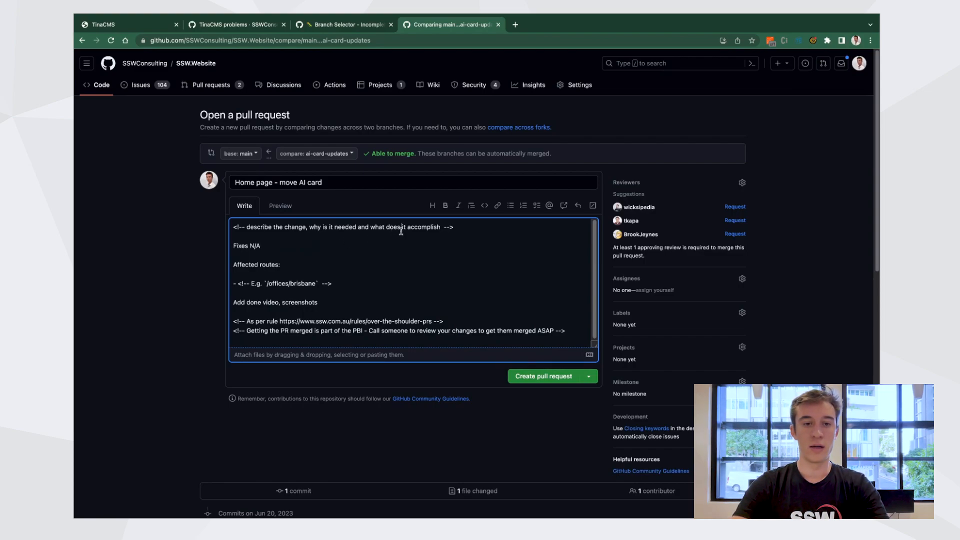
Delete the describe-the-change instruction comment line at the top of the pull request description
{"action": "left_click_drag", "start_coordinate": [246, 226], "coordinate": [306, 227]}
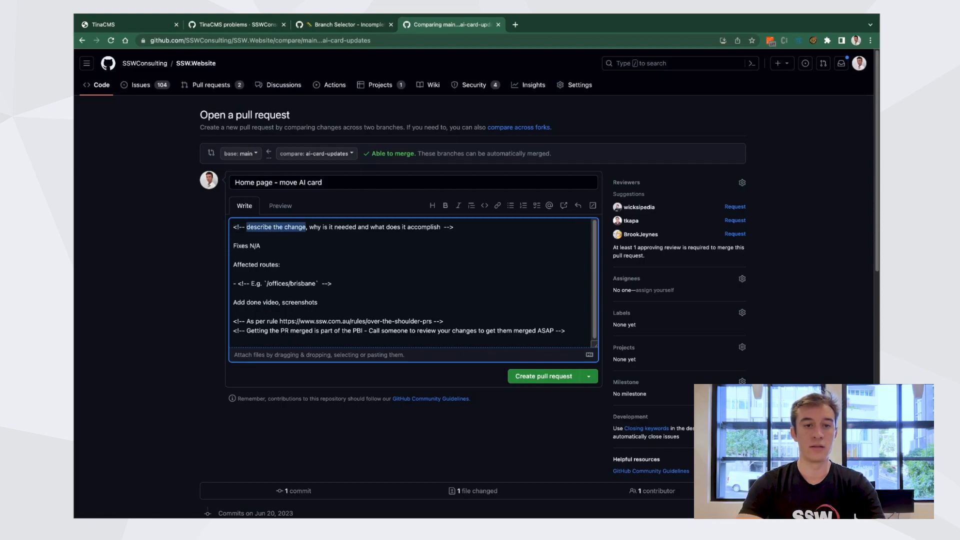
{"action": "left_click", "coordinate": [454, 227]}
{"action": "key", "text": "super+shift+Left"}
{"action": "key", "text": "BackSpace"}
{"action": "key", "text": "BackSpace"}
{"action": "key", "text": "BackSpace"}
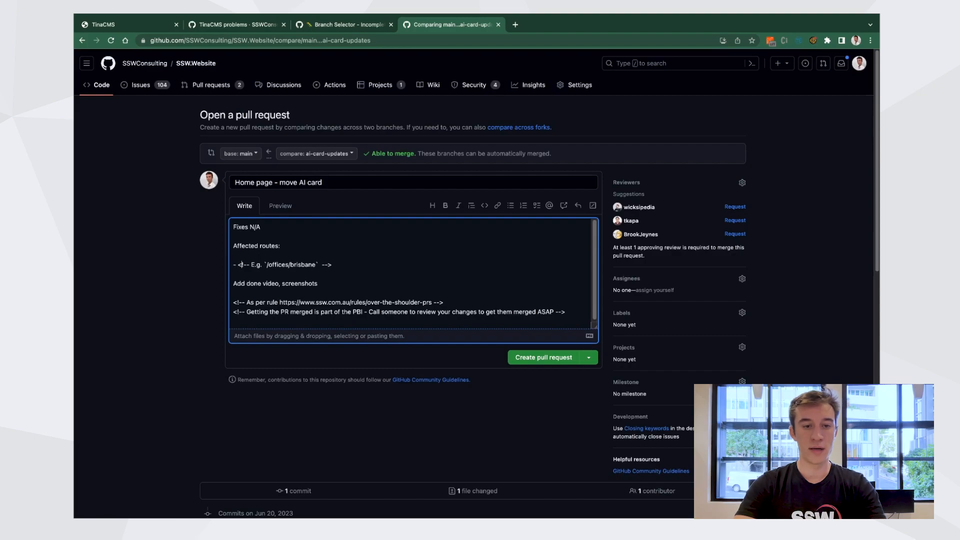
Replace the affected routes example with `/` (home page)
{"action": "left_click_drag", "start_coordinate": [332, 265], "coordinate": [238, 265]}
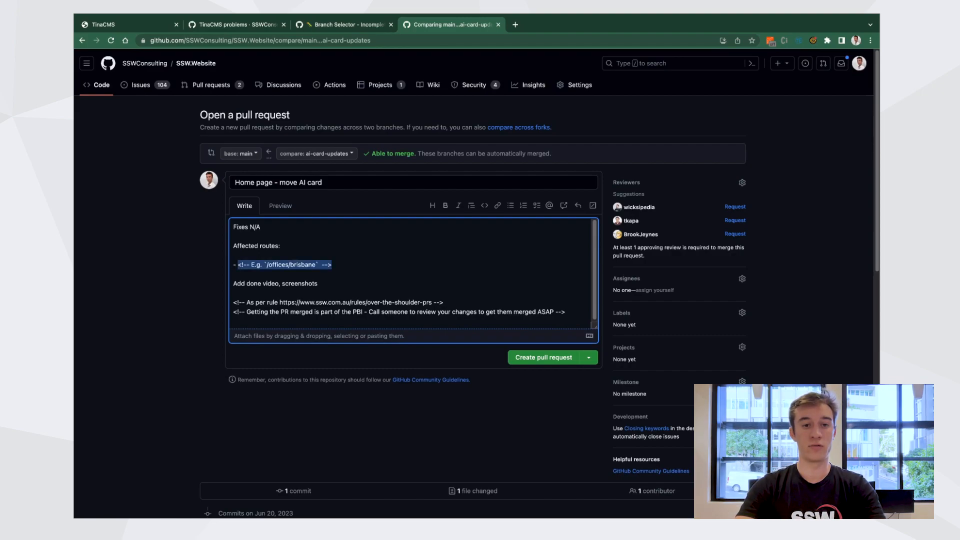
{"action": "type", "text": "1'"}
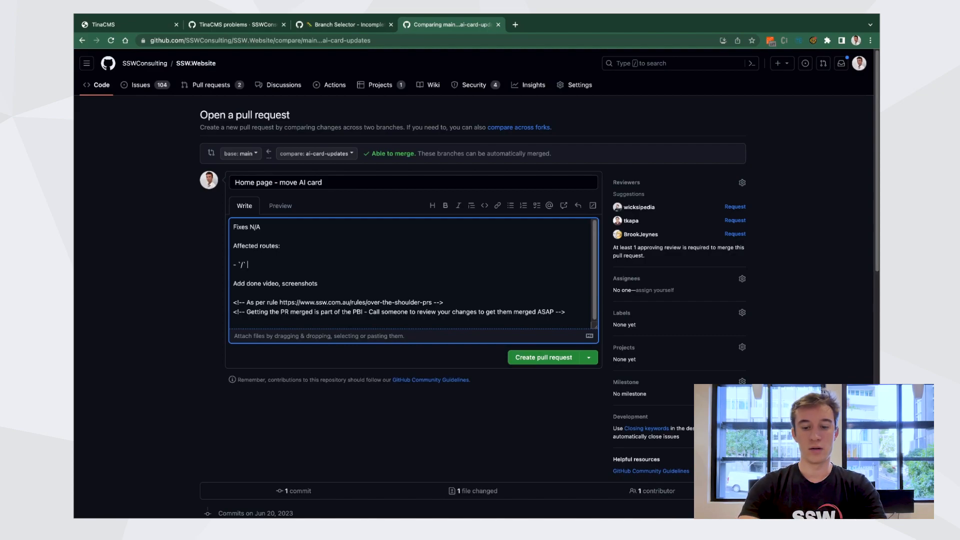
{"action": "type", "text": "(home pahe"}
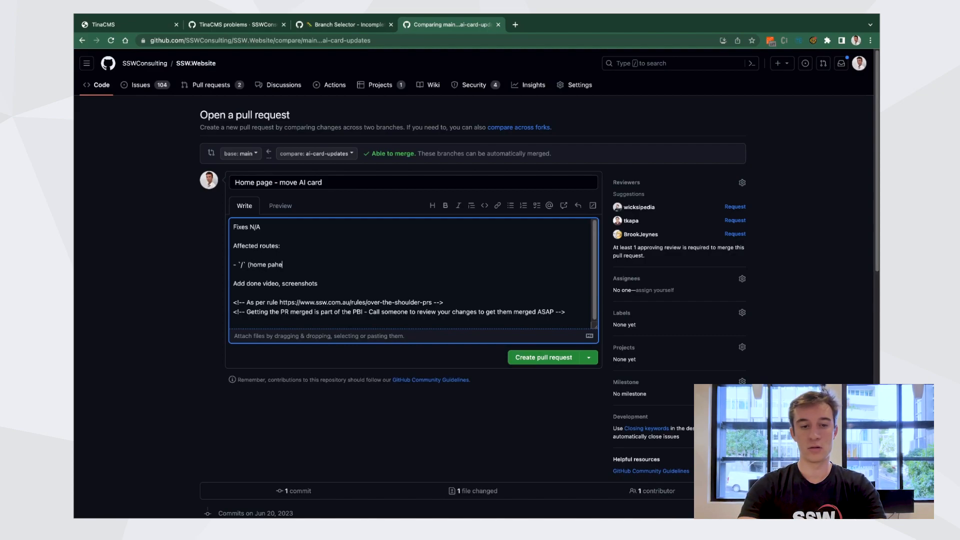
{"action": "key", "text": "BackSpace"}
{"action": "key", "text": "BackSpace"}
{"action": "type", "text": "ge"}
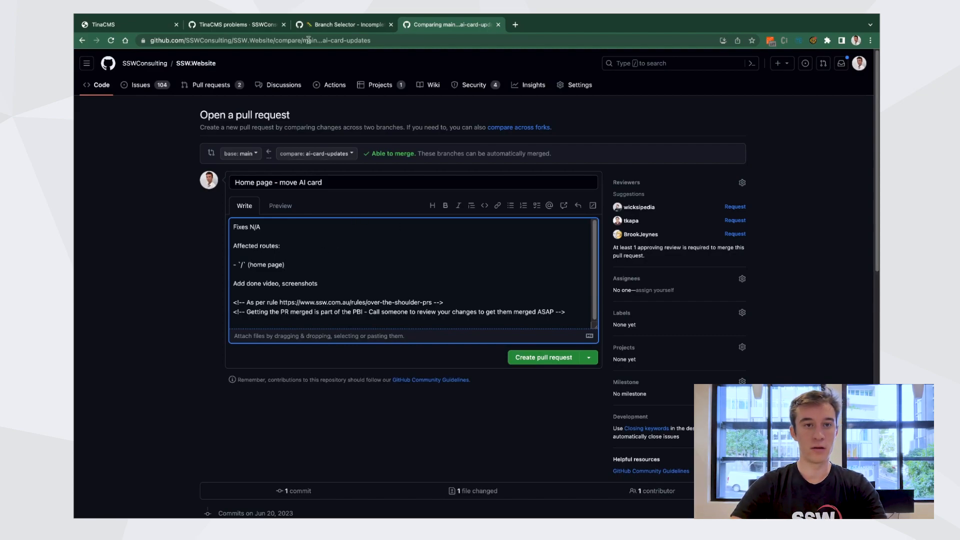
Return to the TinaCMS editor tab
{"action": "left_click", "coordinate": [329, 38]}
{"action": "left_click", "coordinate": [140, 40]}
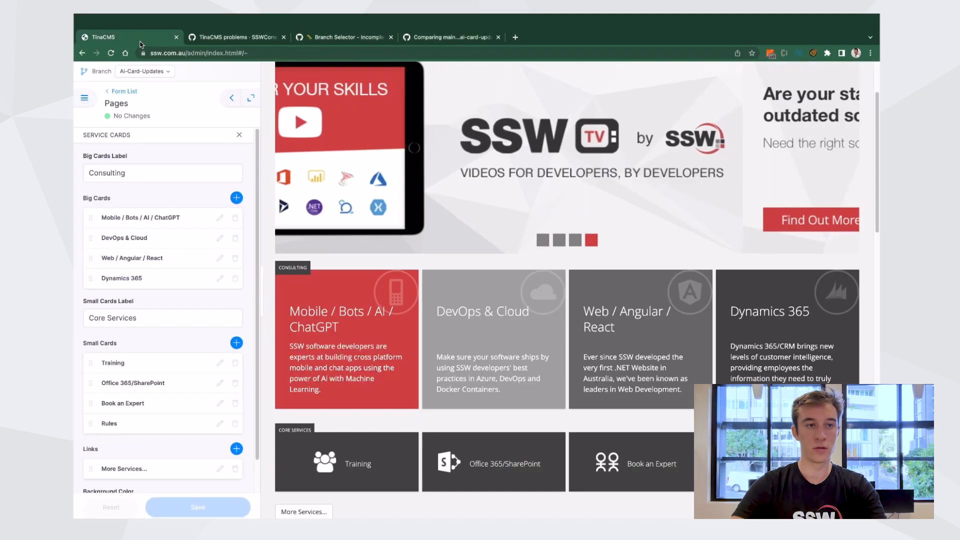
Capture a screenshot of the home page banner and consulting service cards and copy it
{"action": "scroll", "coordinate": [495, 380], "scroll_direction": "up", "scroll_amount": 2}
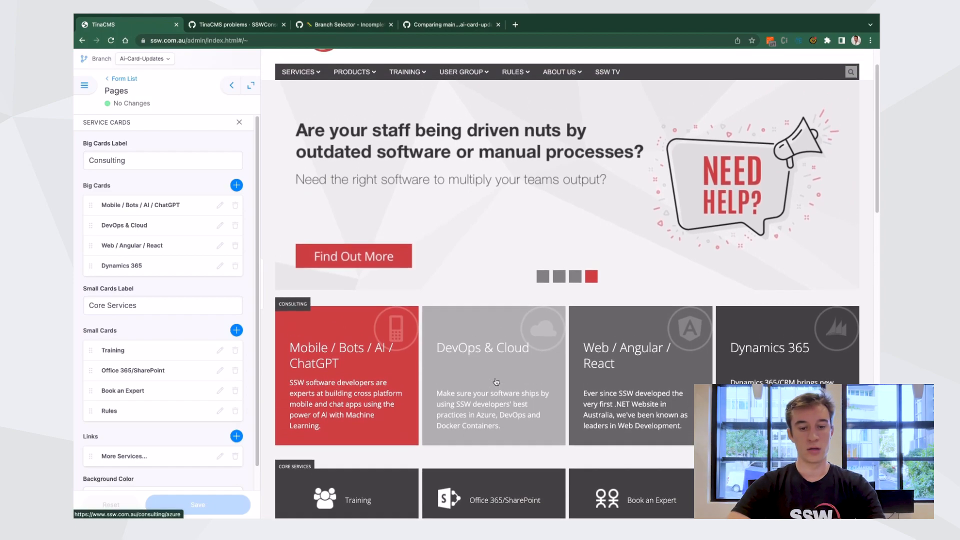
{"action": "key", "text": "super+shift+4"}
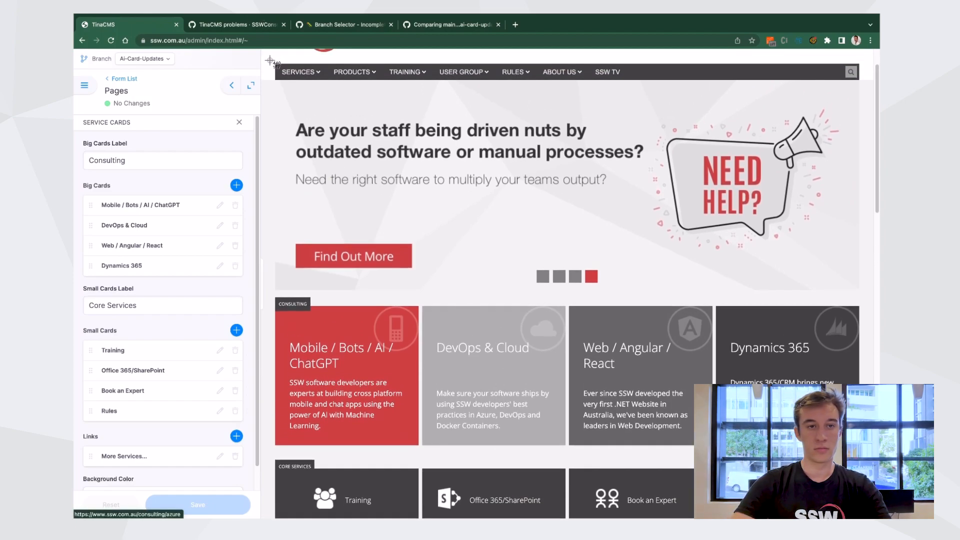
{"action": "left_click_drag", "start_coordinate": [267, 59], "coordinate": [684, 352]}
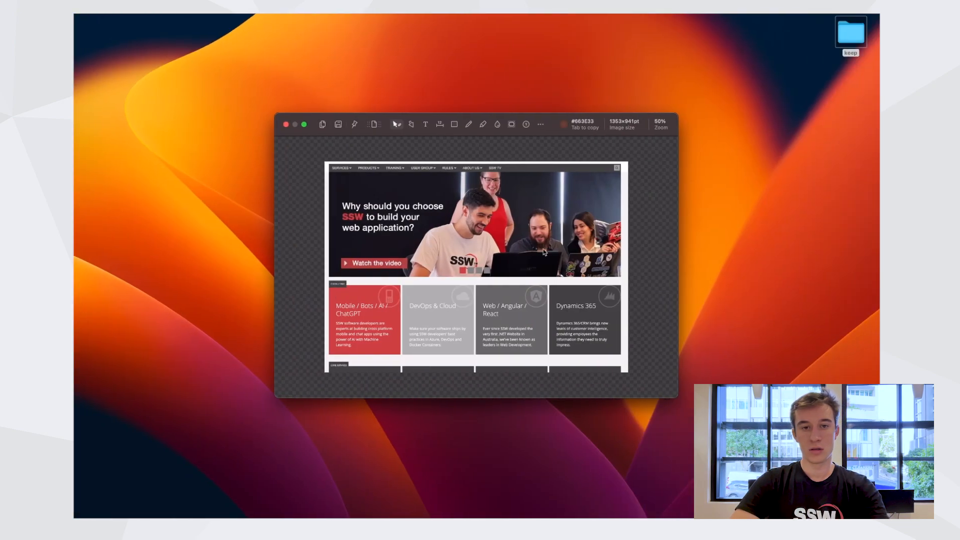
{"action": "left_click", "coordinate": [287, 125]}
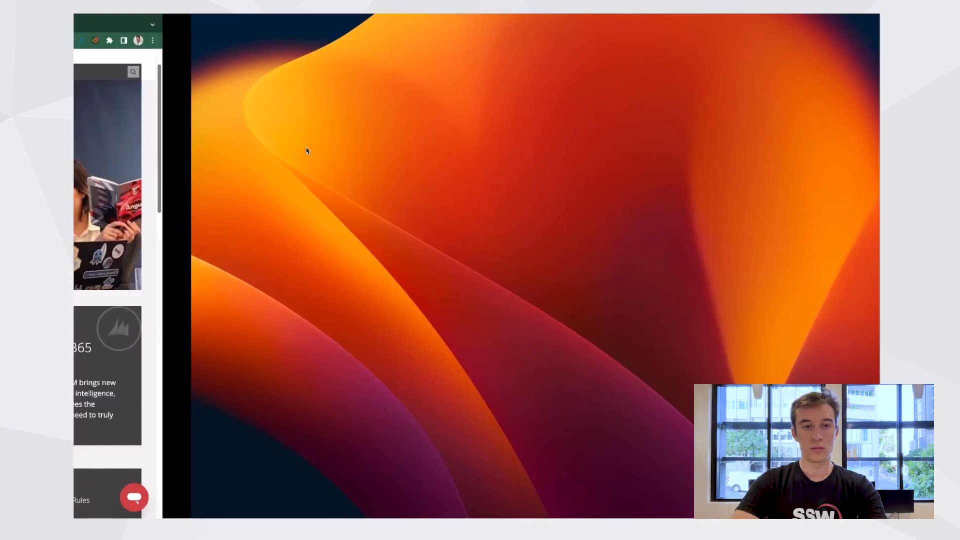
Replace the 'Add done video, screenshots' line in the pull request description with the pasted screenshot
{"action": "left_click", "coordinate": [443, 25]}
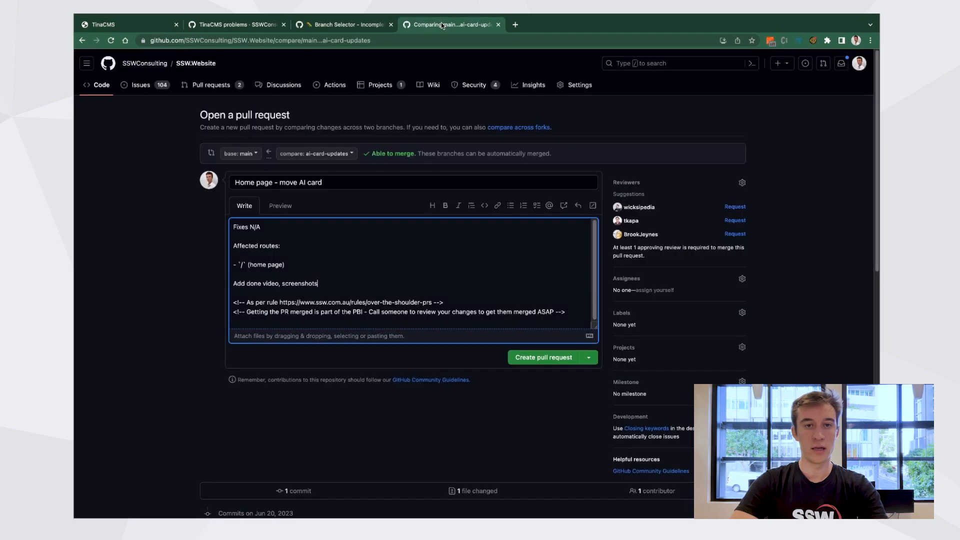
{"action": "triple_click", "coordinate": [348, 299]}
{"action": "key", "text": "BackSpace"}
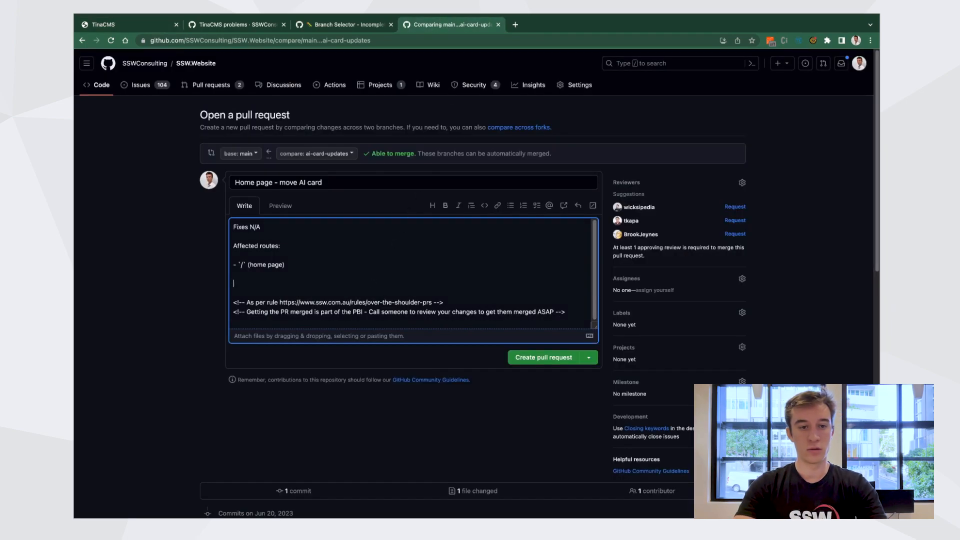
{"action": "key", "text": "super+v"}
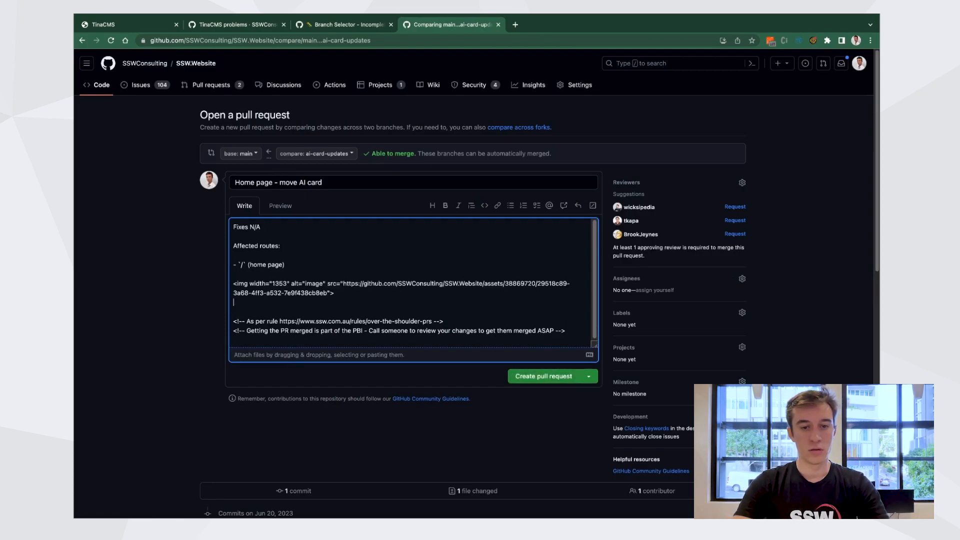
{"action": "key", "text": "BackSpace"}
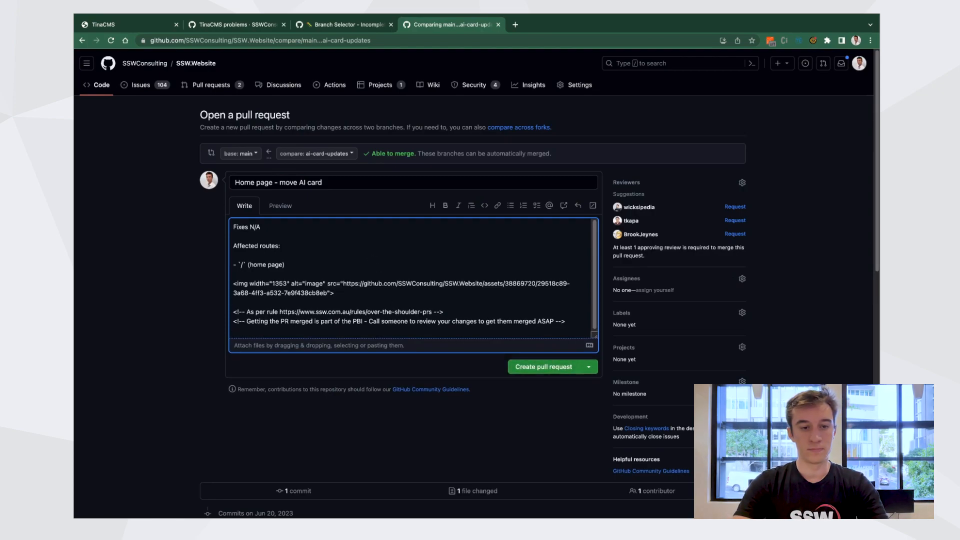
Preview the pull request description, then create the pull request and look over its page
{"action": "left_click", "coordinate": [279, 204]}
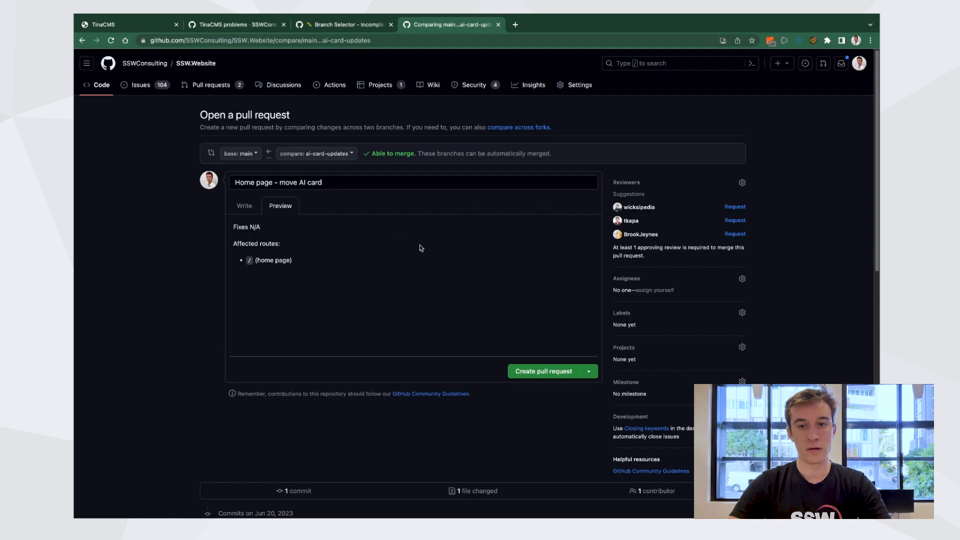
{"action": "scroll", "coordinate": [362, 326], "scroll_direction": "down", "scroll_amount": 1}
{"action": "scroll", "coordinate": [362, 326], "scroll_direction": "down", "scroll_amount": 1}
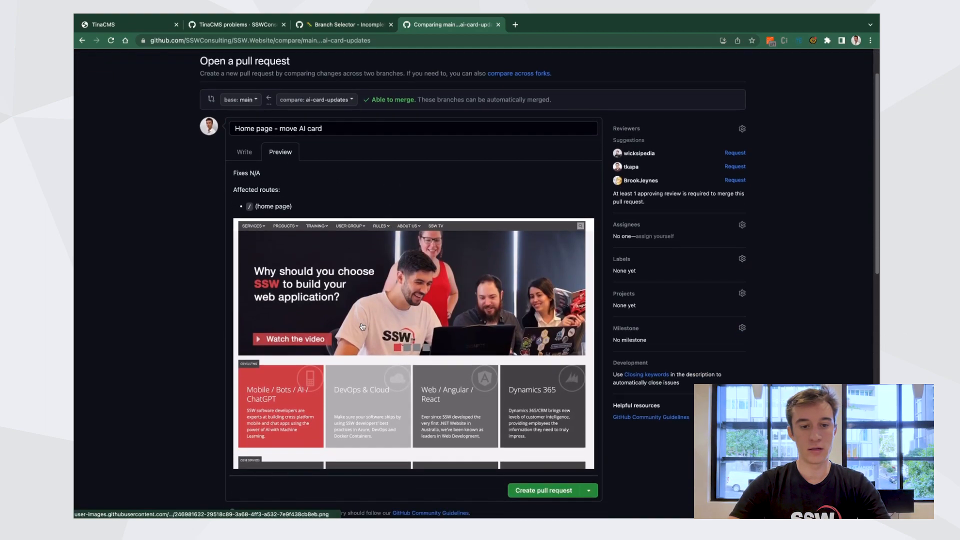
{"action": "scroll", "coordinate": [416, 405], "scroll_direction": "down", "scroll_amount": 3}
{"action": "scroll", "coordinate": [416, 405], "scroll_direction": "down", "scroll_amount": 1}
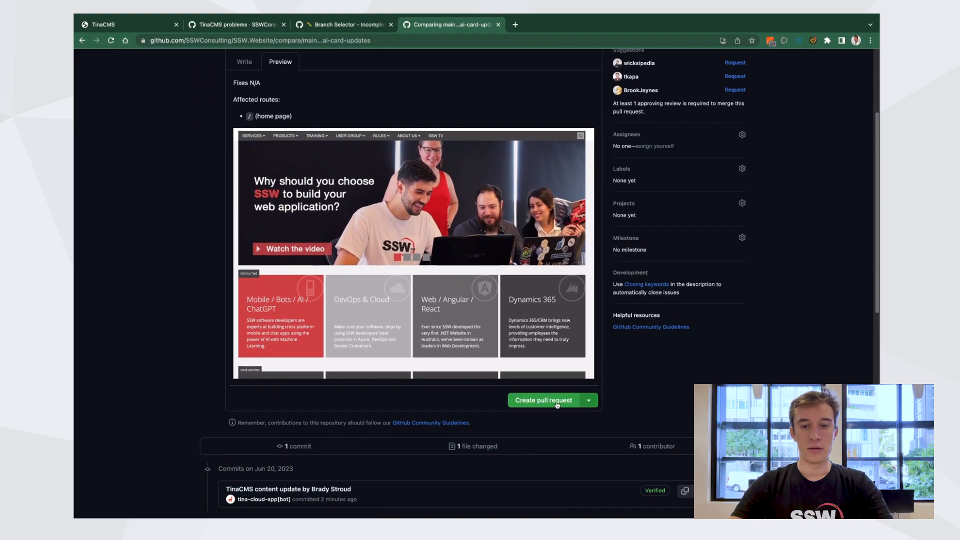
{"action": "left_click", "coordinate": [557, 403]}
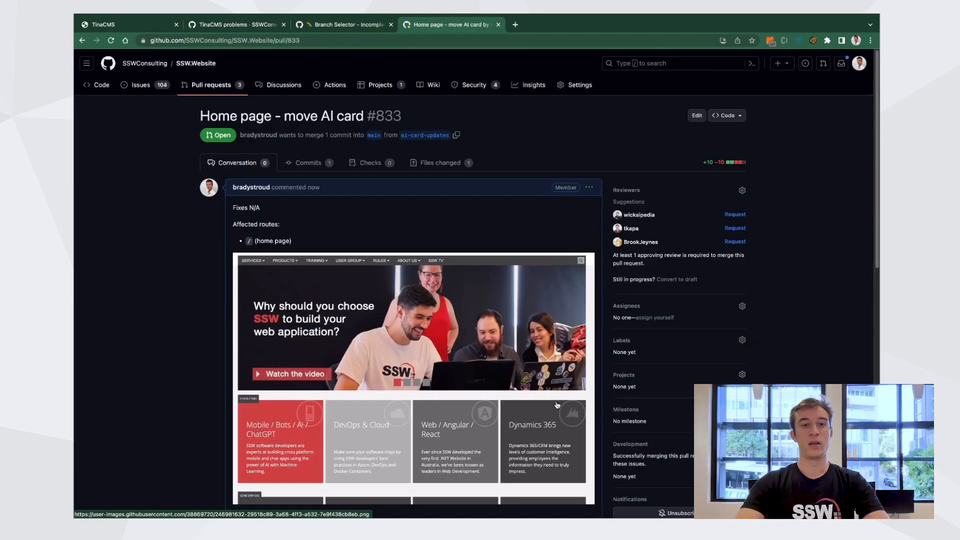
{"action": "scroll", "coordinate": [557, 403], "scroll_direction": "down", "scroll_amount": 15}
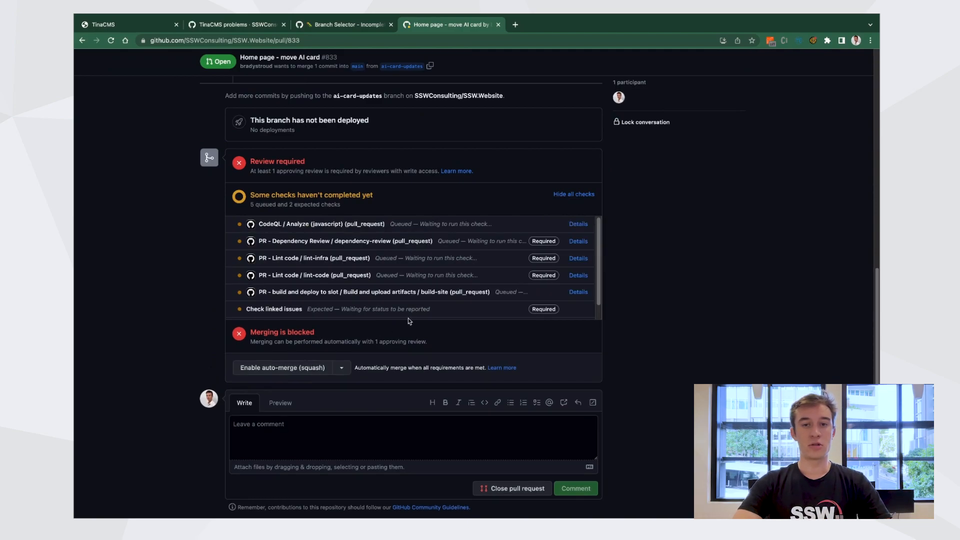
{"action": "scroll", "coordinate": [595, 291], "scroll_direction": "up", "scroll_amount": 15}
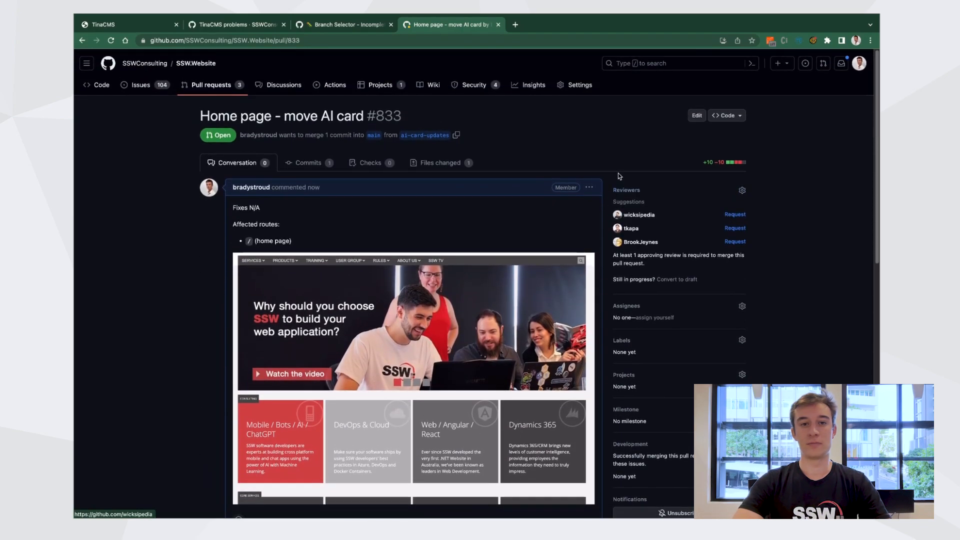